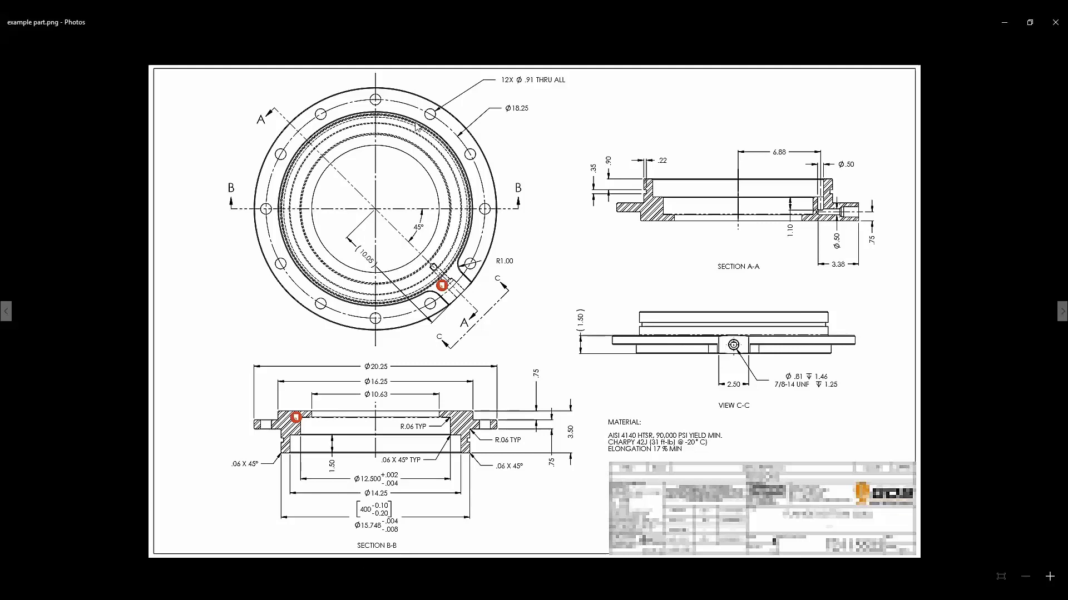
pyautogui.press('super+Down')
pyautogui.press('super+Down')
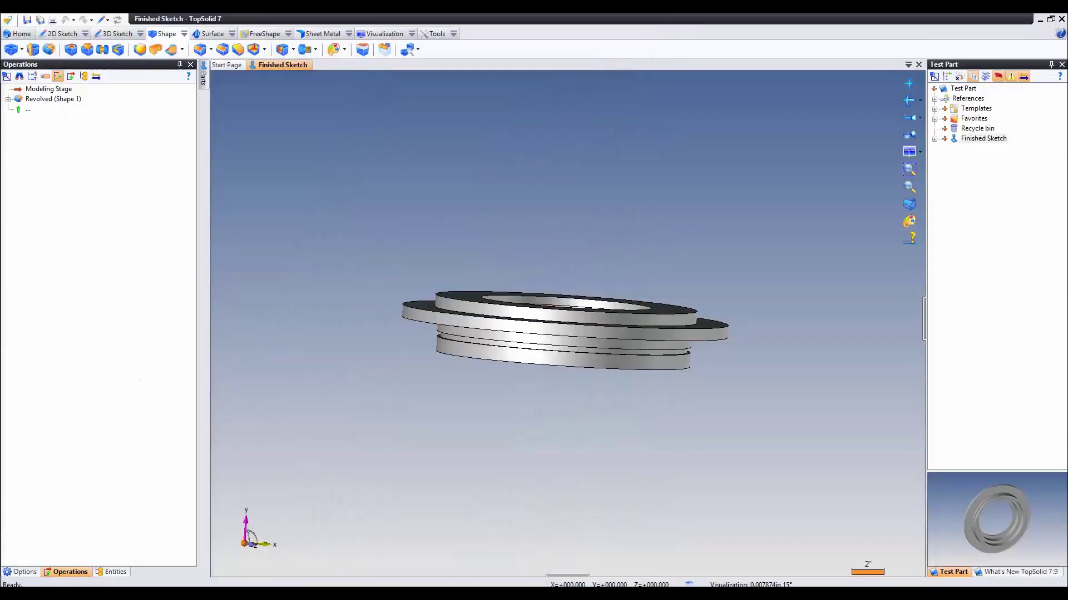
pyautogui.rightClick(491, 310)
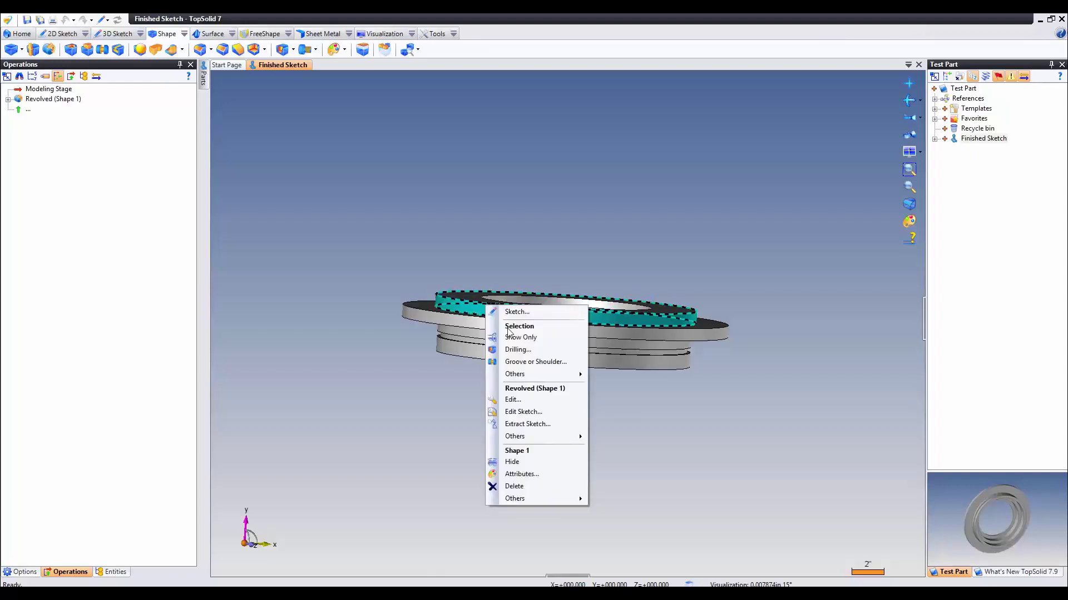
pyautogui.click(535, 416)
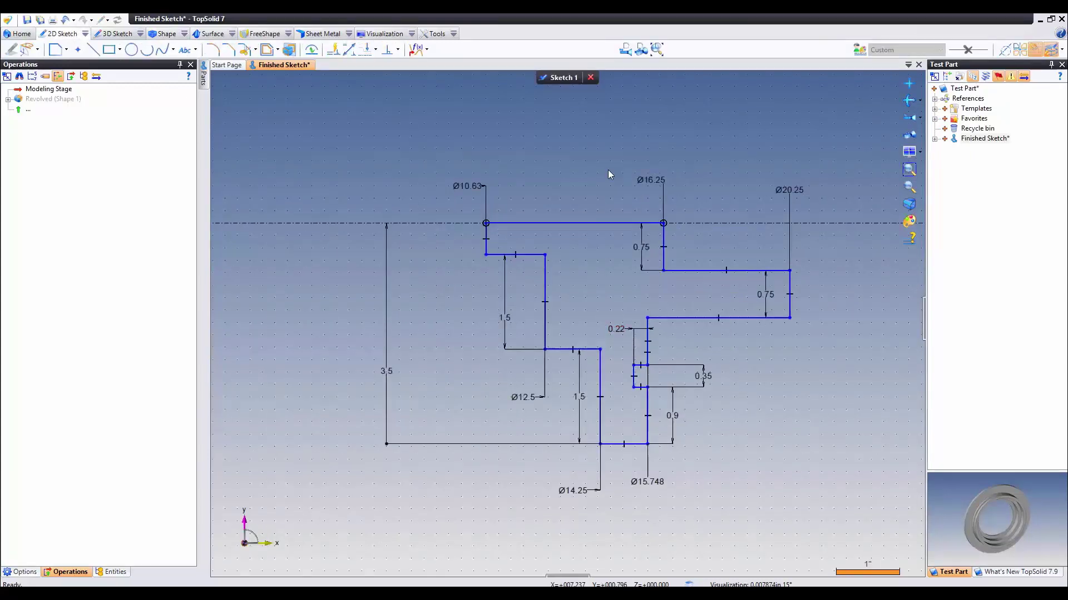
pyautogui.click(561, 82)
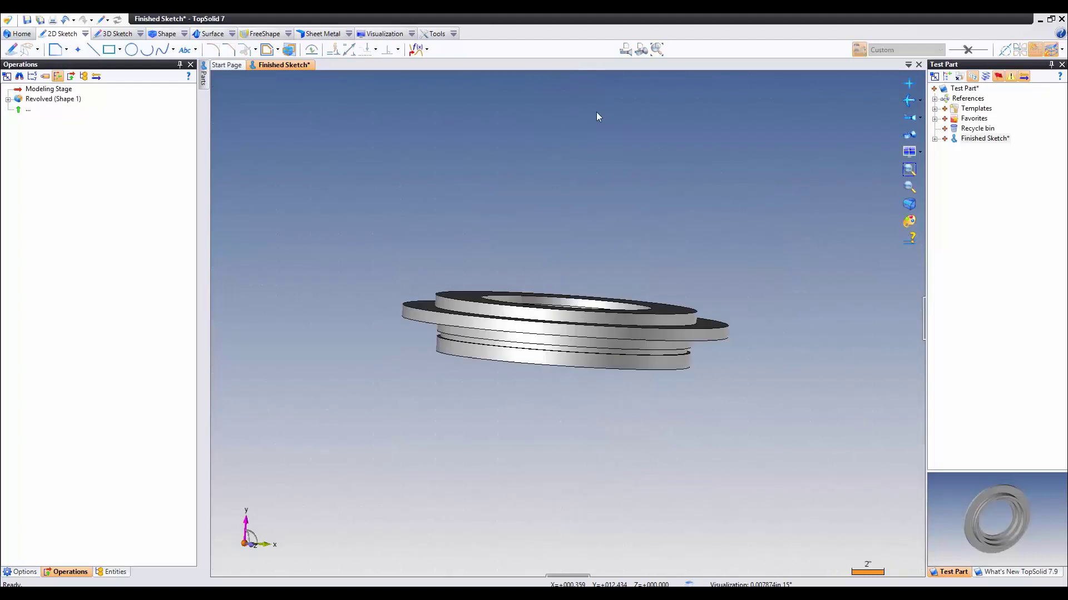
# Add Part 2014 to the Test Part project using the Blank Template
pyautogui.click(964, 88)
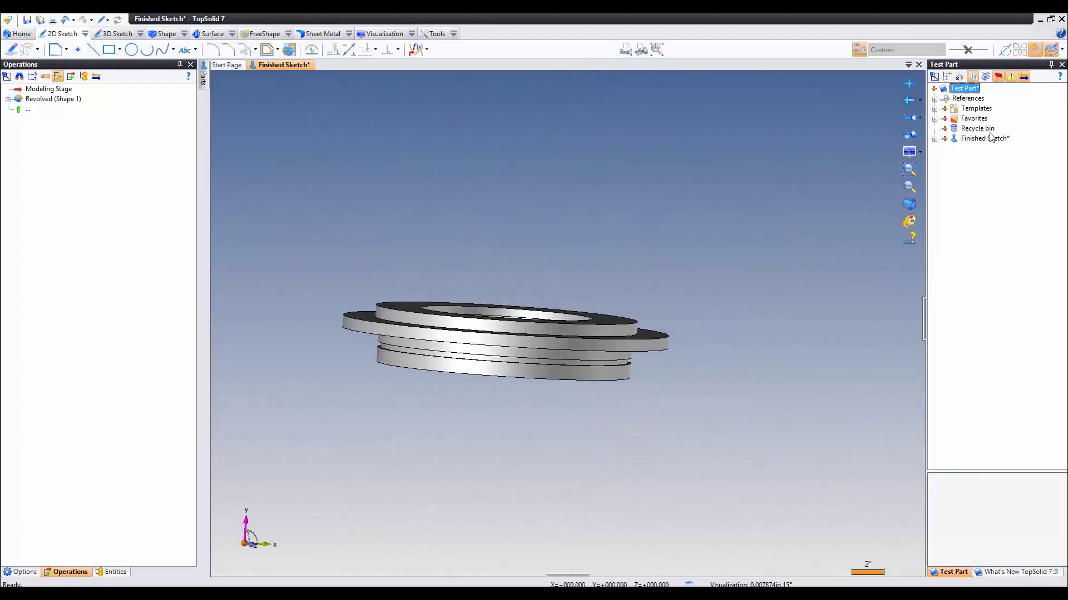
pyautogui.rightClick(971, 90)
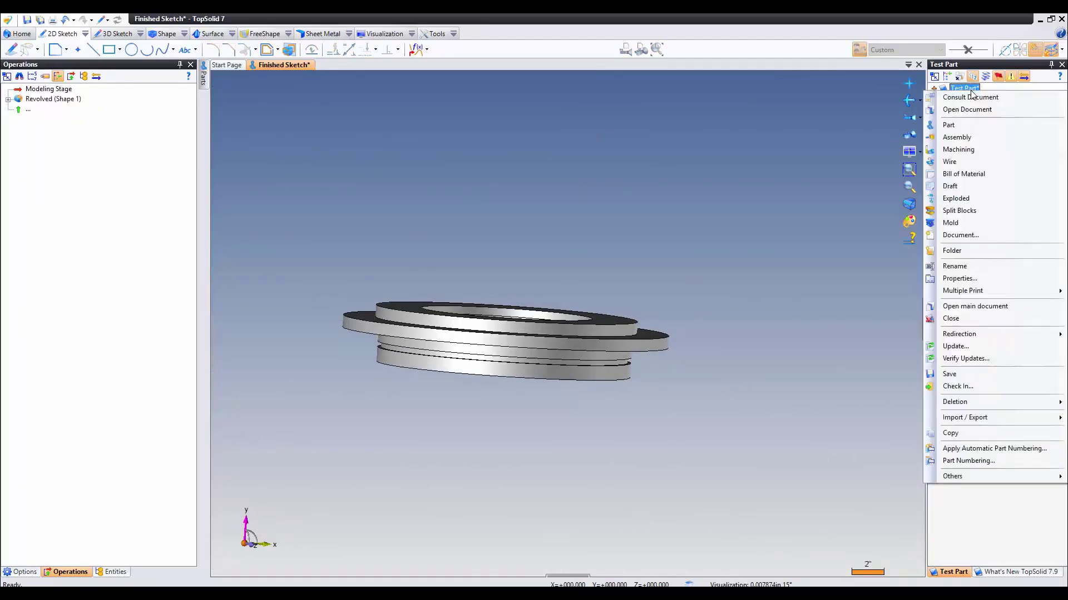
pyautogui.click(969, 124)
pyautogui.click(273, 191)
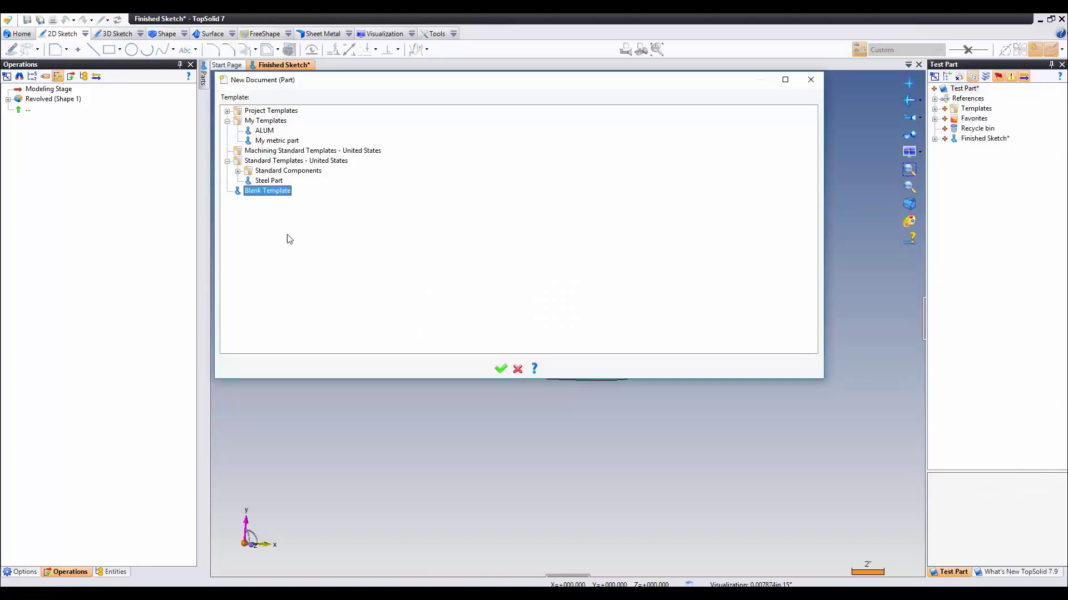
pyautogui.click(500, 369)
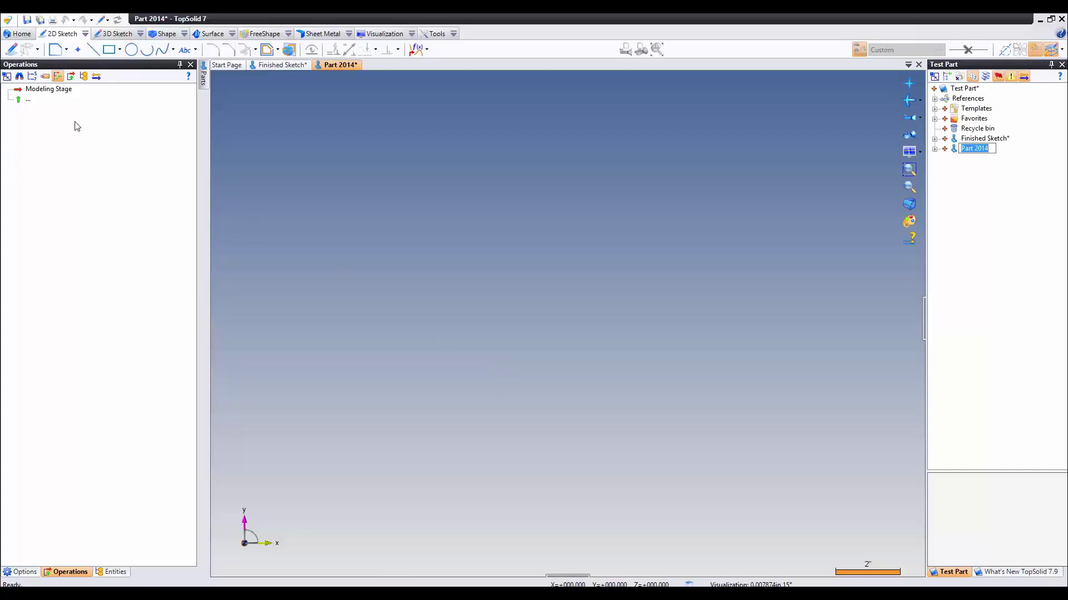
# Start Sketch 1 and make the sketch Y axis its revolution axis
pyautogui.click(11, 51)
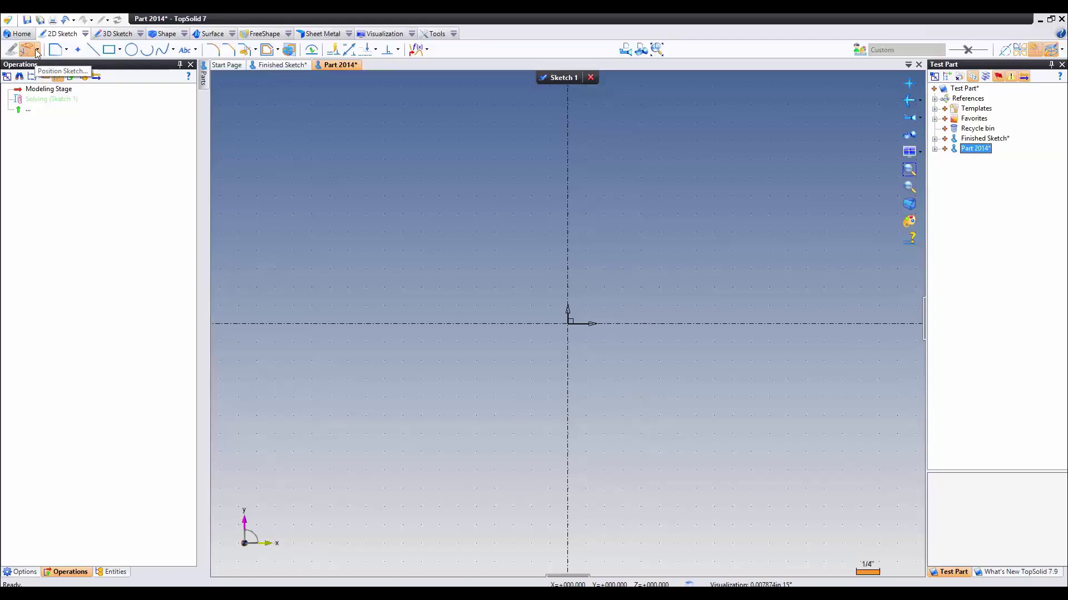
pyautogui.click(37, 50)
pyautogui.click(38, 51)
pyautogui.click(37, 50)
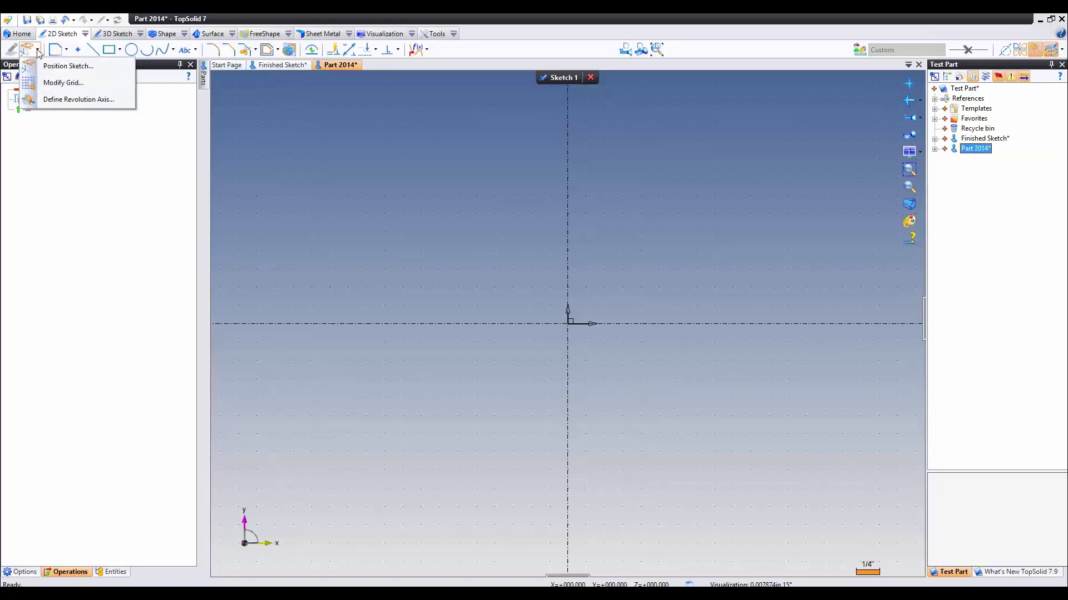
pyautogui.click(73, 99)
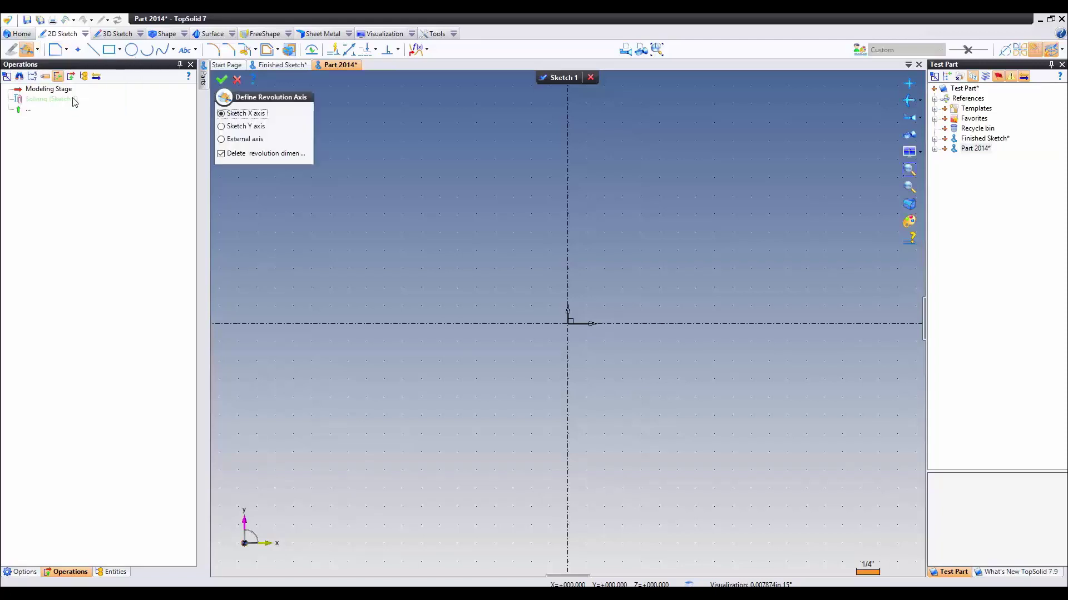
pyautogui.click(231, 127)
pyautogui.click(222, 81)
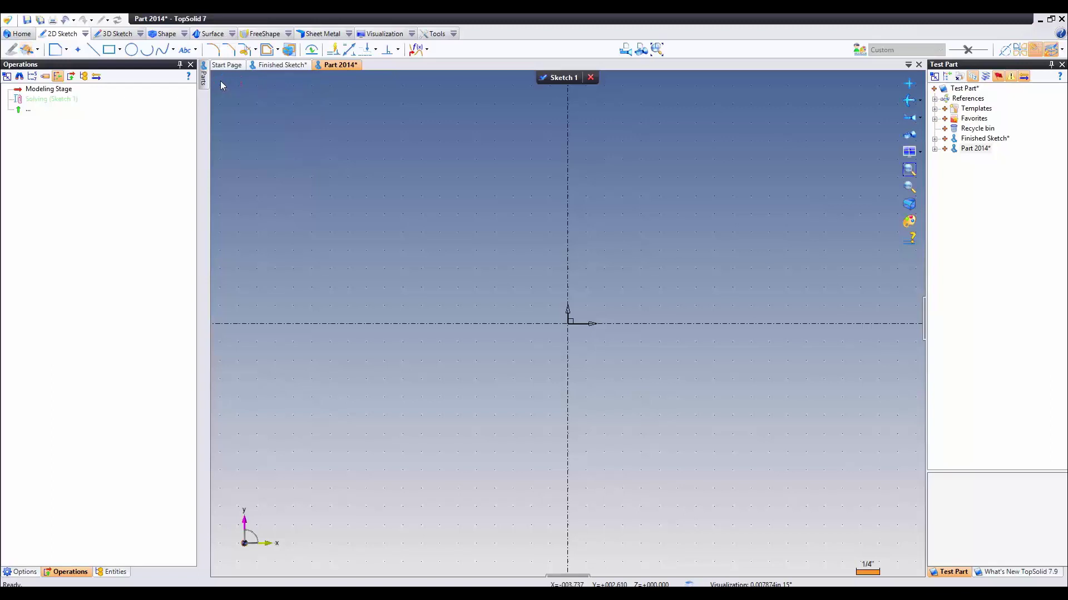
# Draw an eight-segment stepped contour that starts and closes on the horizontal axis
pyautogui.click(55, 51)
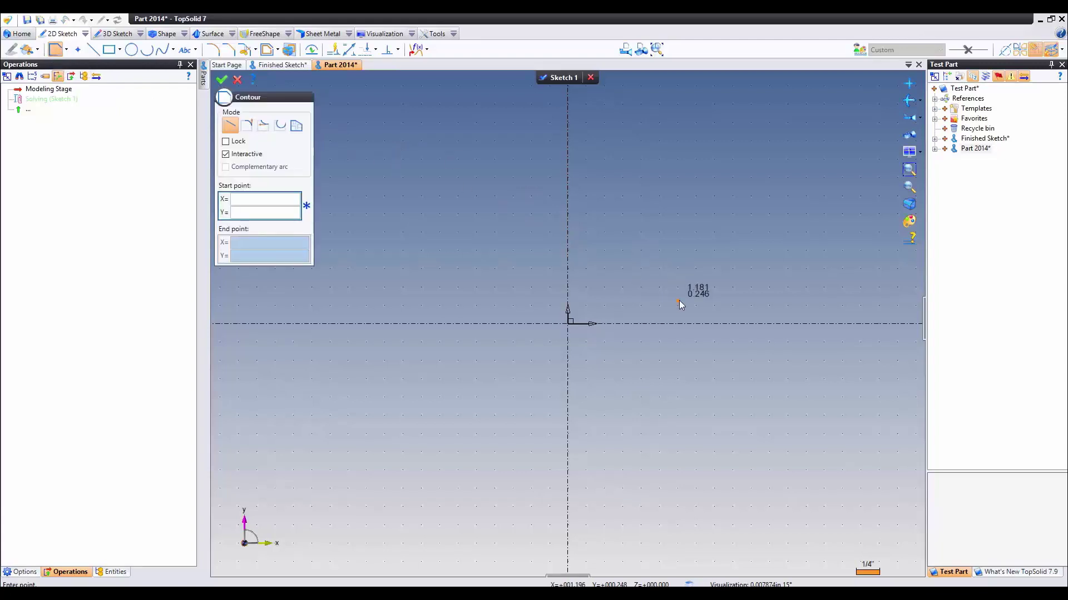
pyautogui.click(696, 324)
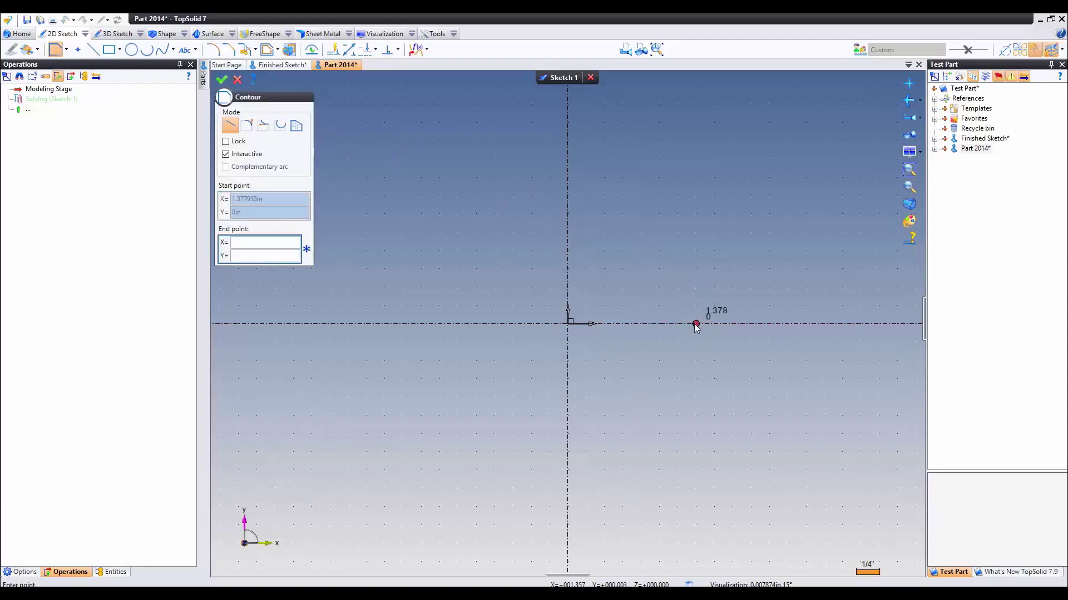
pyautogui.click(696, 457)
pyautogui.click(788, 456)
pyautogui.click(788, 401)
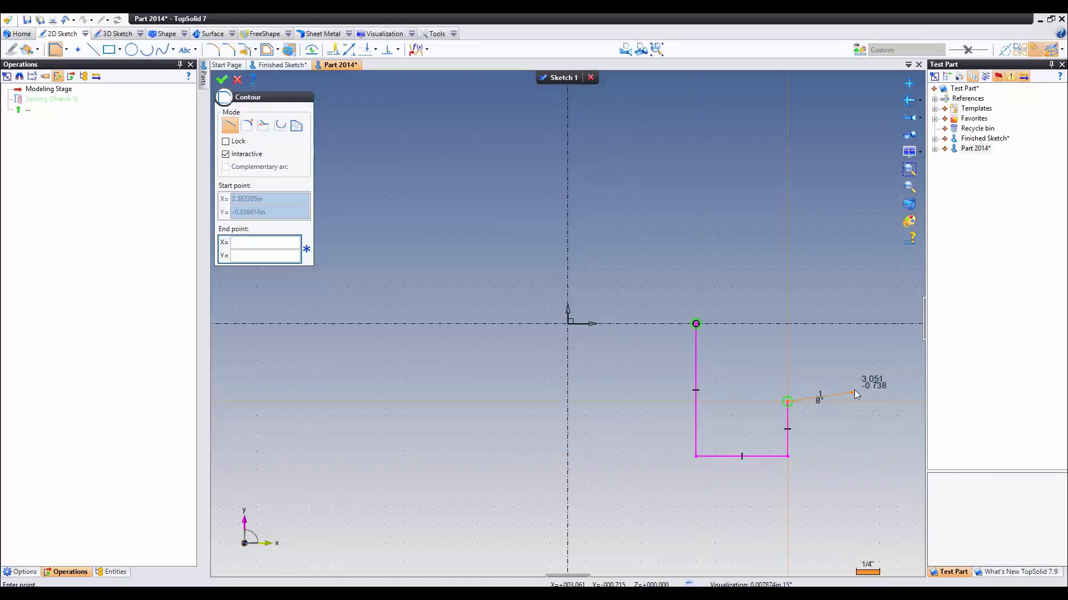
pyautogui.click(879, 401)
pyautogui.click(879, 360)
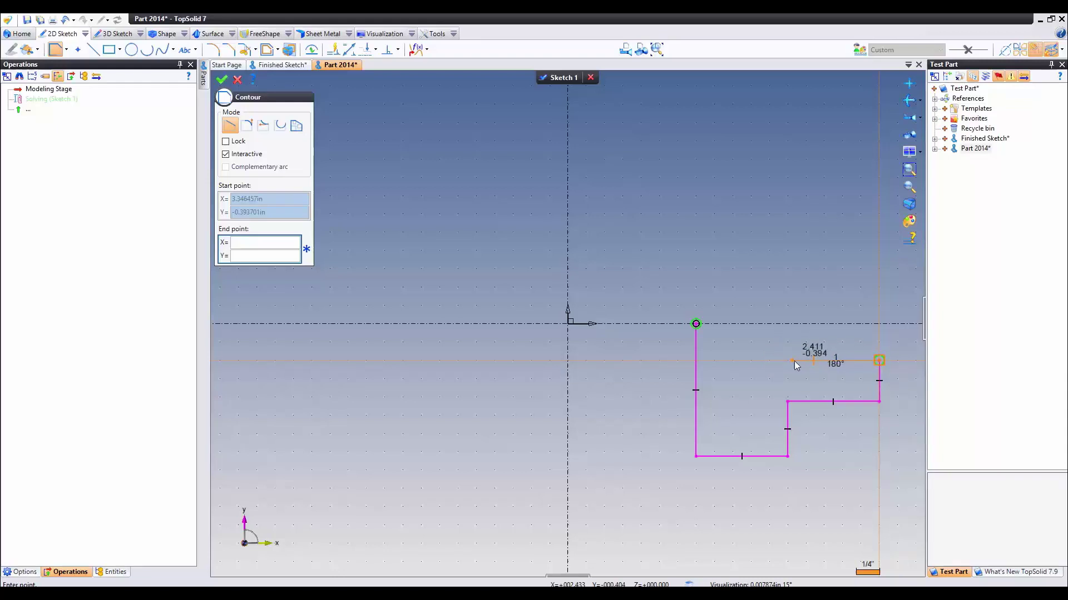
pyautogui.click(759, 361)
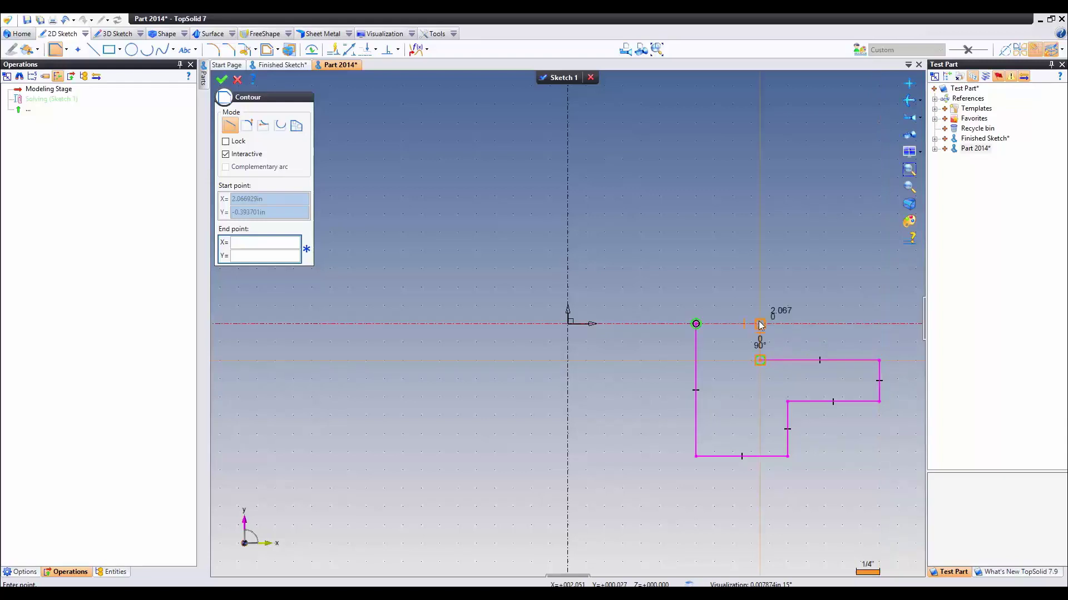
pyautogui.click(759, 324)
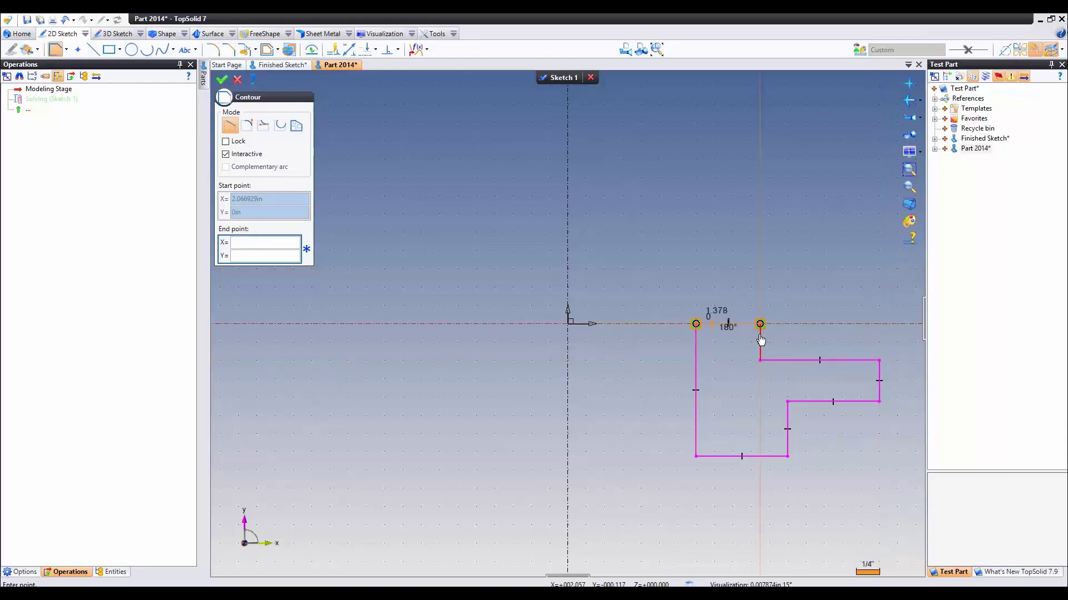
pyautogui.click(695, 323)
pyautogui.moveTo(692, 279); pyautogui.dragTo(562, 192, button='middle')
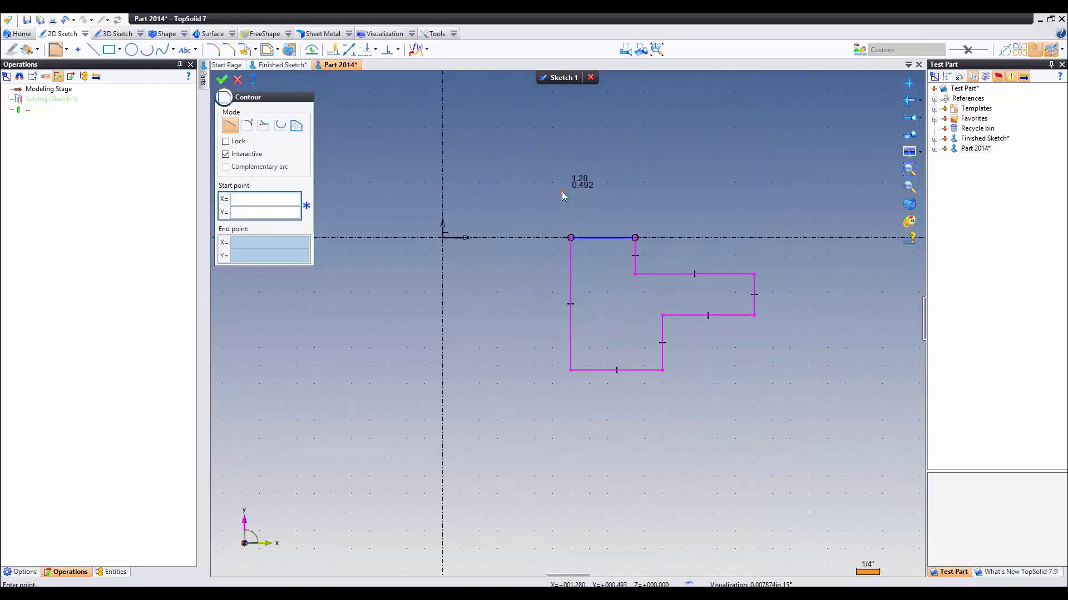
# Finish the contour and give the inner edge a 10.63 diameter dimension
pyautogui.click(236, 79)
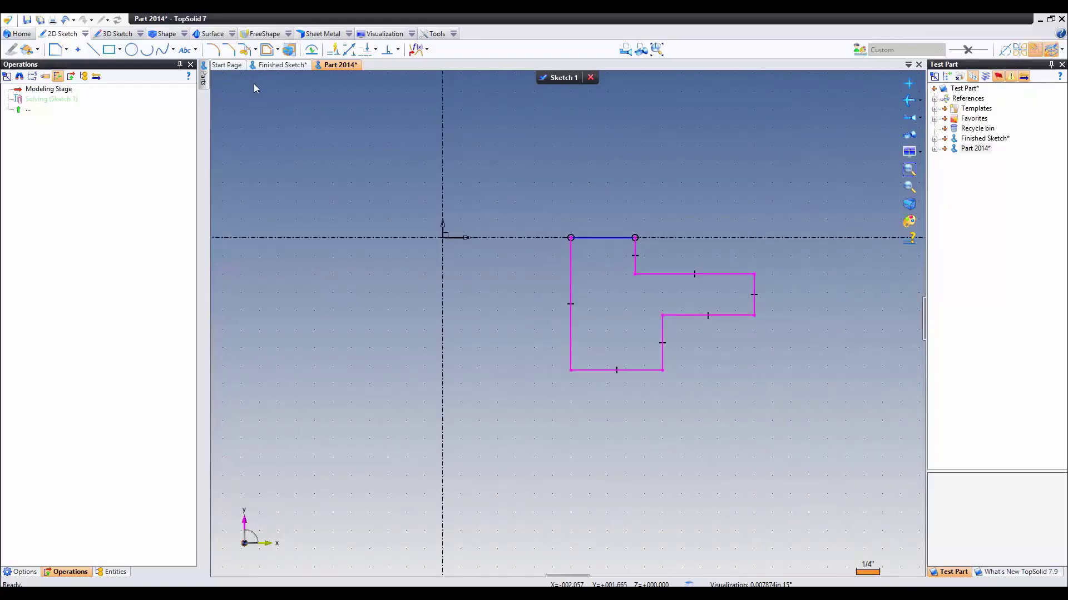
pyautogui.click(367, 50)
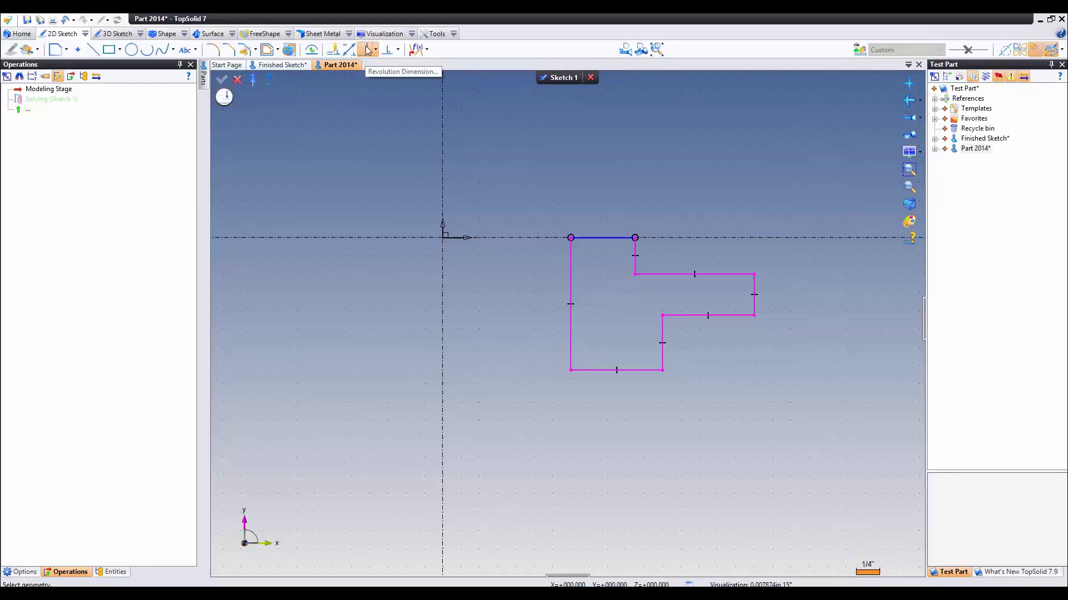
pyautogui.click(570, 237)
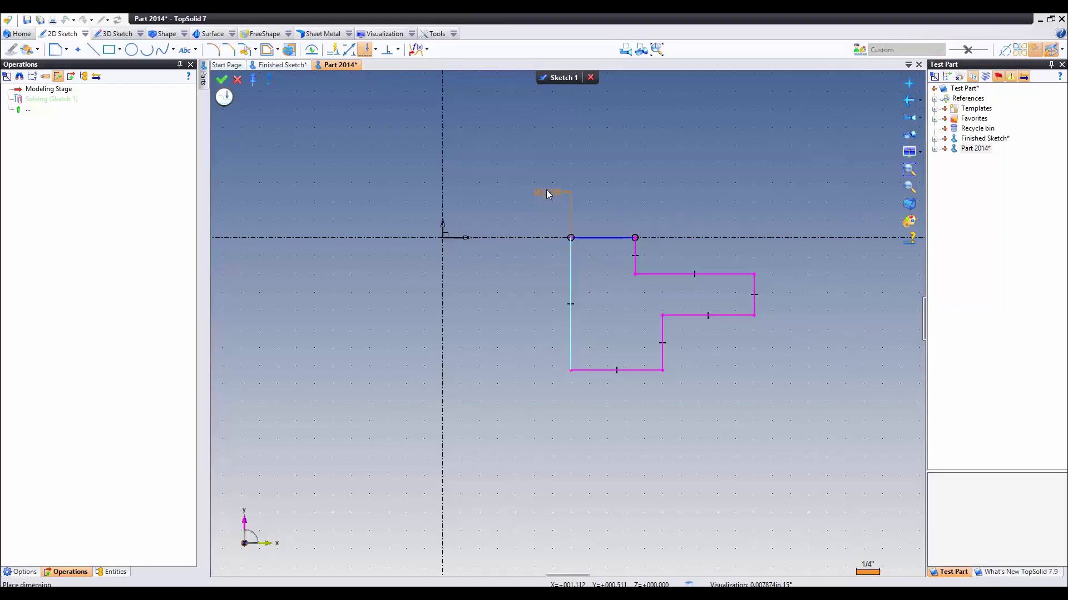
pyautogui.click(546, 190)
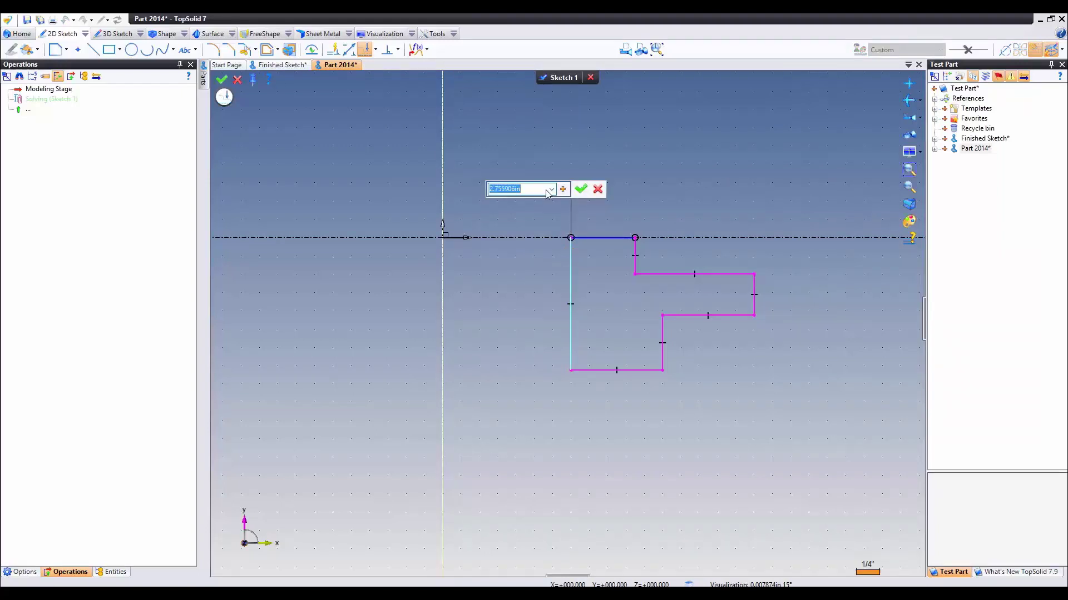
pyautogui.write('10.63')
pyautogui.press('Return')
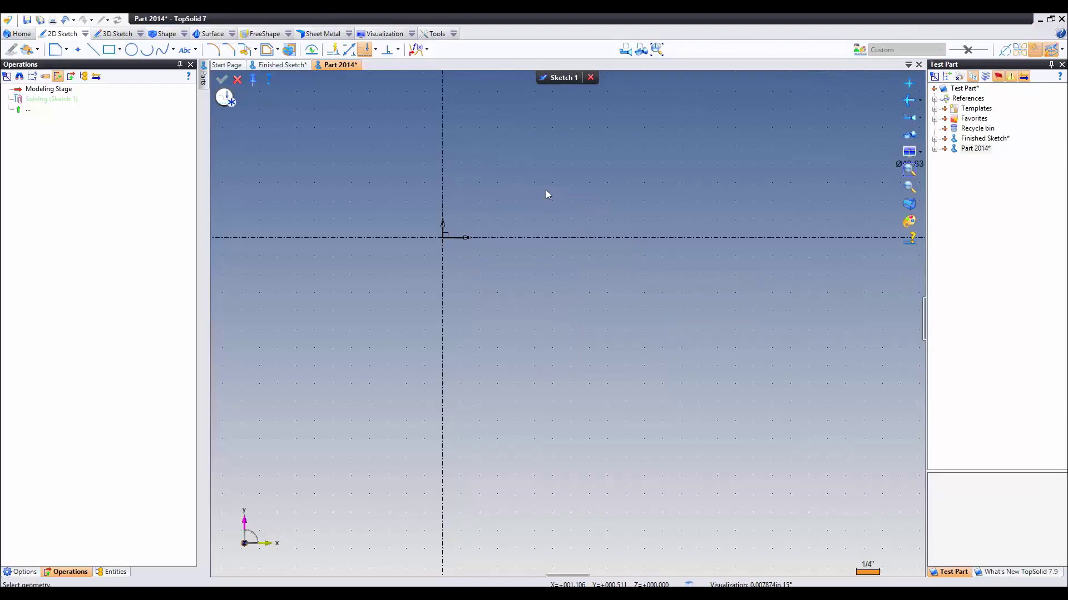
# Dimension the top edge to a 16.25 diameter
pyautogui.scroll(-4, 695, 396)
pyautogui.moveTo(695, 395); pyautogui.dragTo(542, 324, button='middle')
pyautogui.scroll(2, 588, 286)
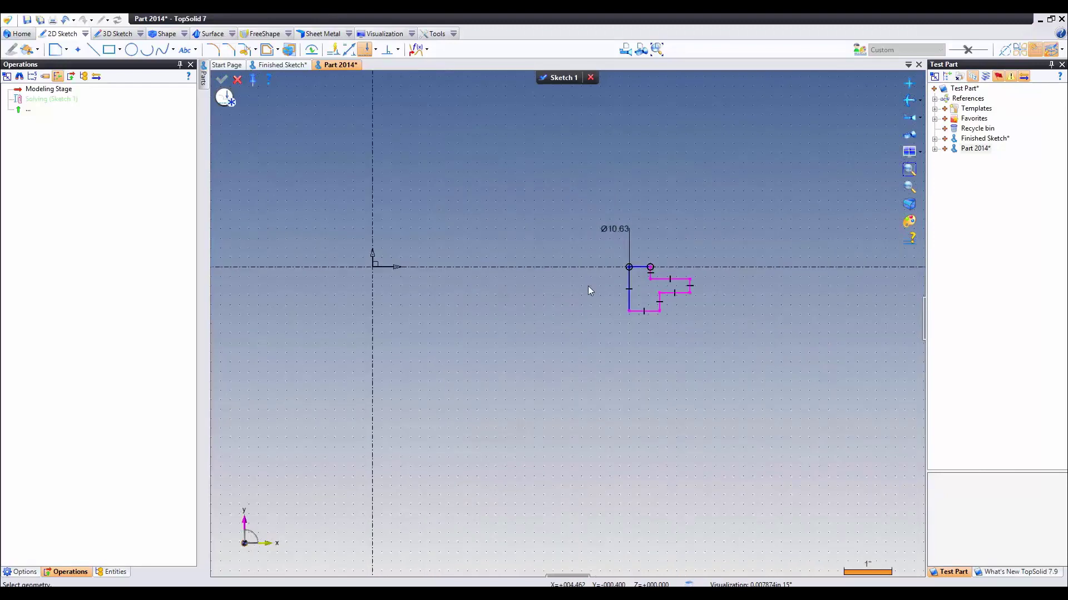
pyautogui.scroll(2, 632, 279)
pyautogui.moveTo(632, 279); pyautogui.dragTo(582, 266, button='middle')
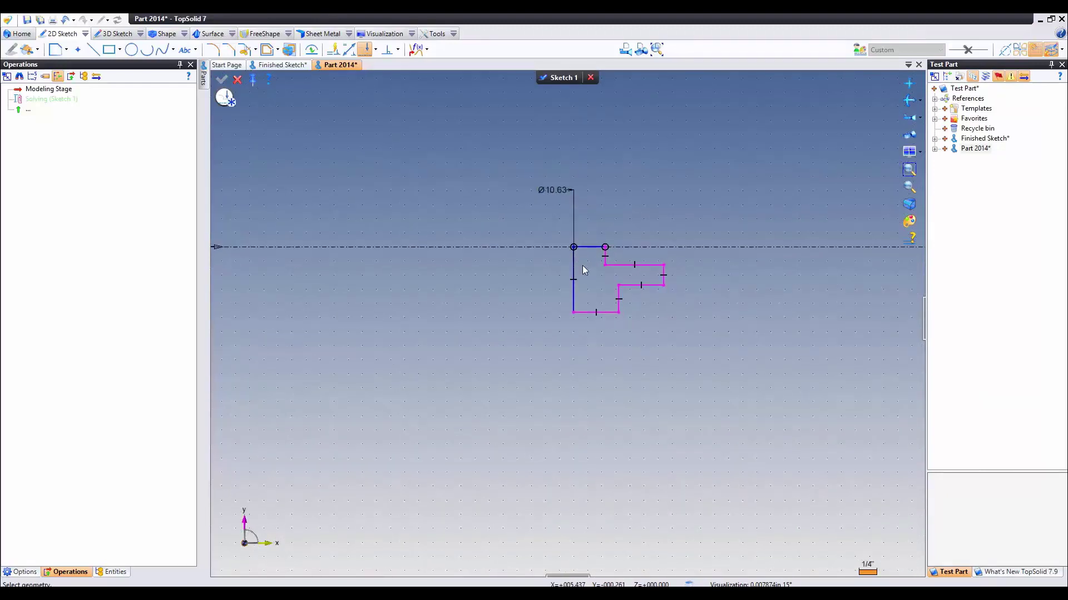
pyautogui.click(605, 248)
pyautogui.click(611, 205)
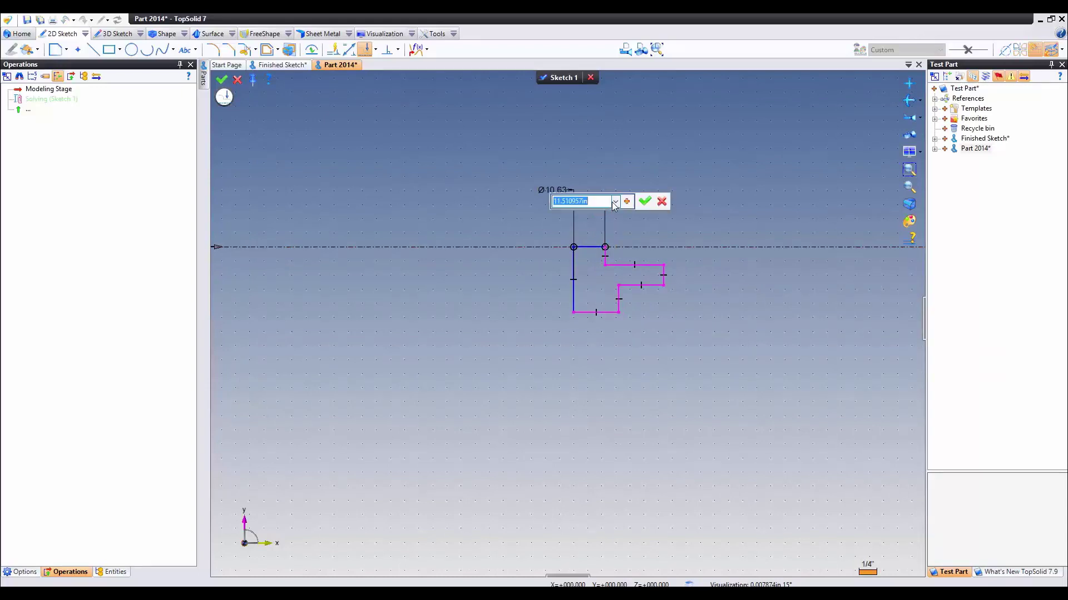
pyautogui.write('16.25')
pyautogui.press('Return')
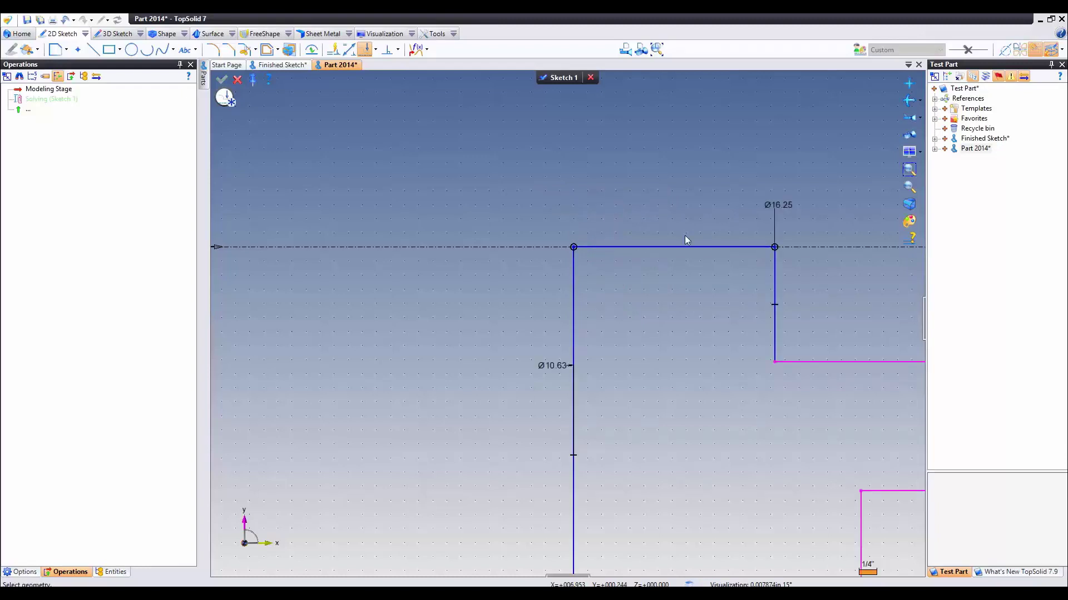
# Set the outer right edge to Ø20.25 and the lower right edge to Ø15.748
pyautogui.scroll(-3, 635, 323)
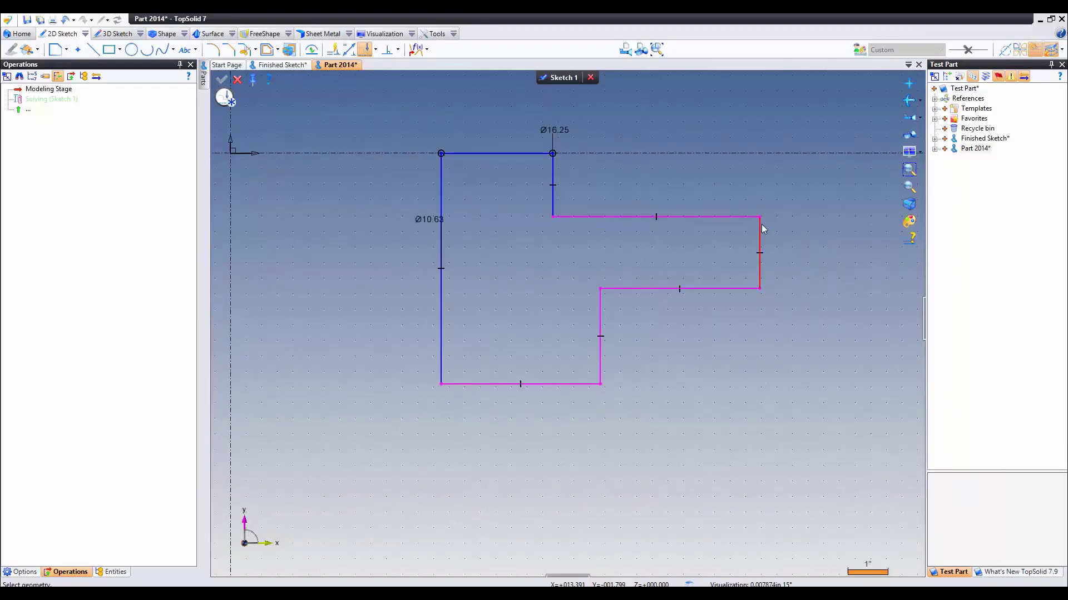
pyautogui.click(761, 227)
pyautogui.click(765, 134)
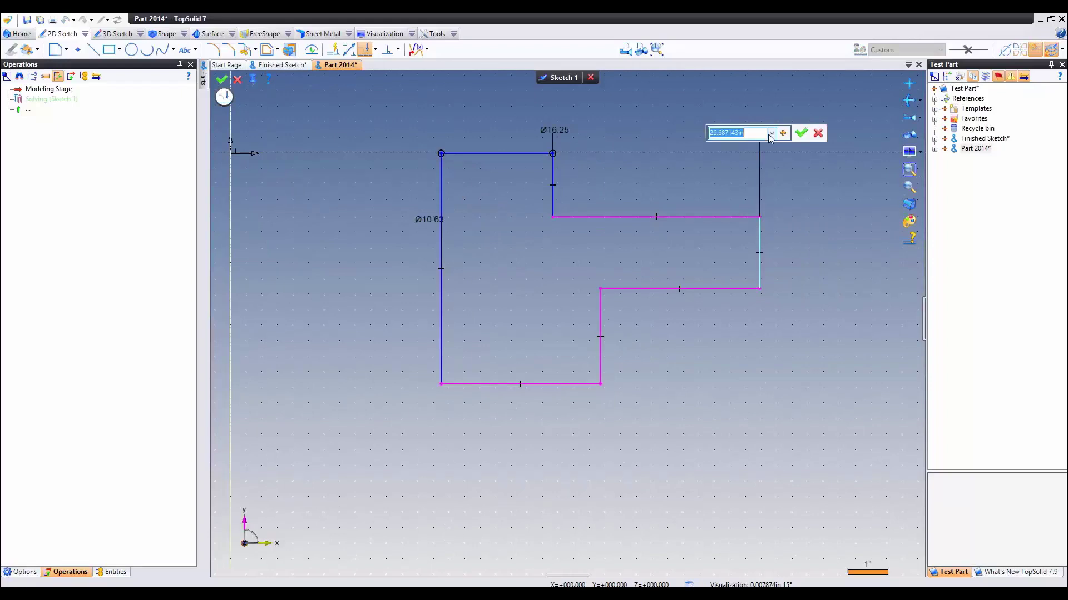
pyautogui.write('20.25')
pyautogui.press('Return')
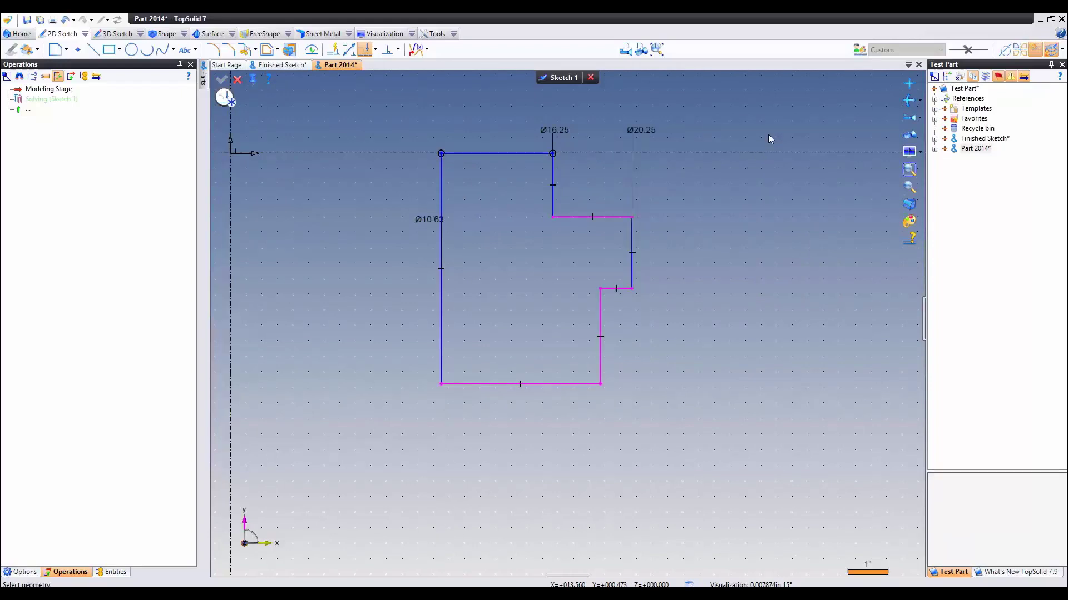
pyautogui.click(600, 317)
pyautogui.click(629, 476)
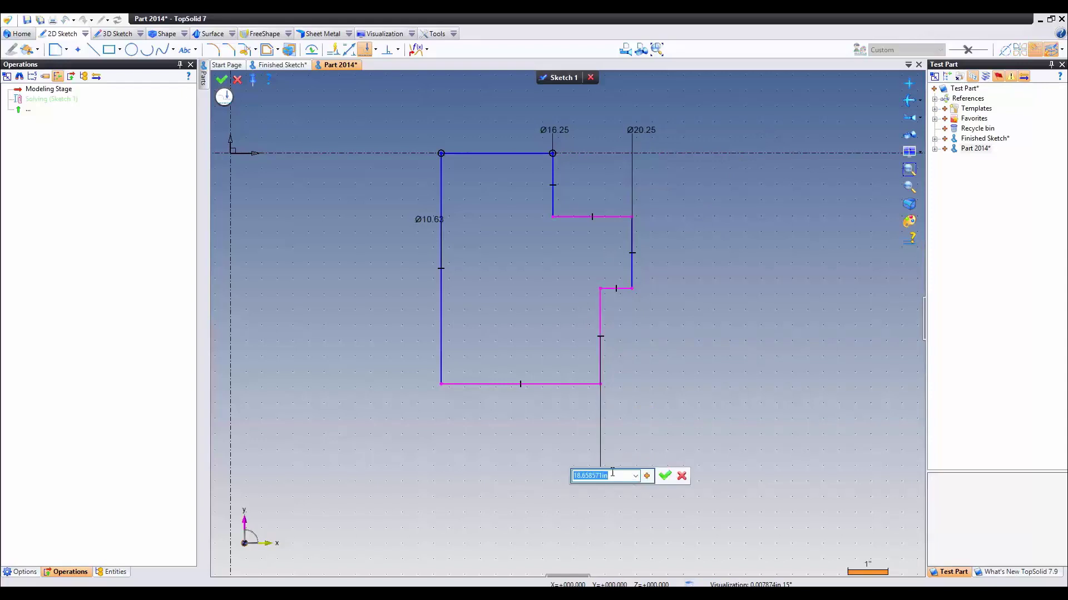
pyautogui.write('15.748')
pyautogui.press('Return')
# Constrain the inner left edge to a length of 3.5
pyautogui.moveTo(583, 388); pyautogui.dragTo(632, 386, button='middle')
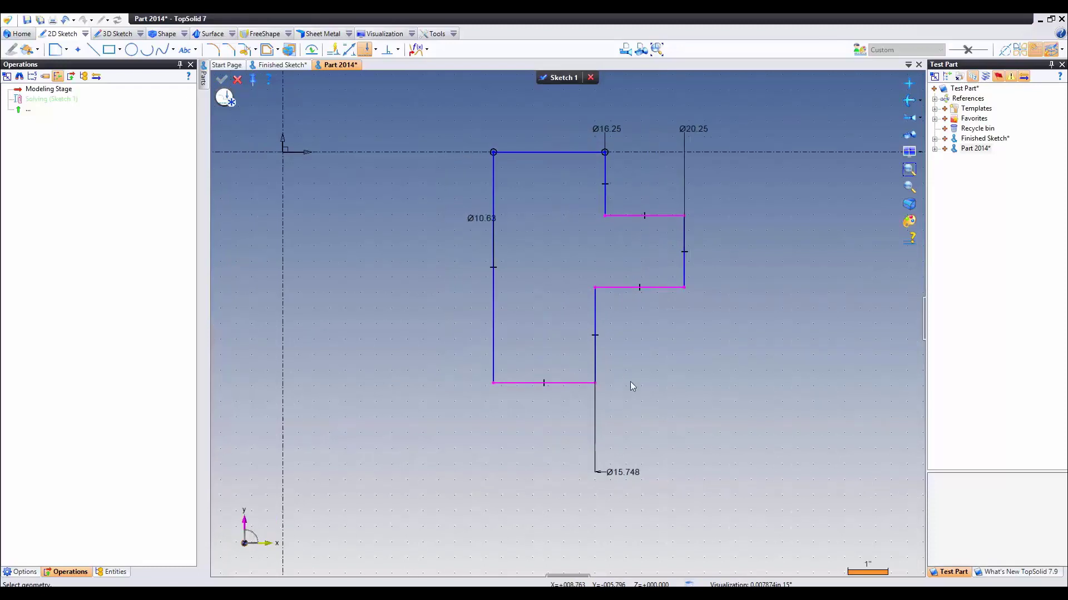
pyautogui.click(350, 50)
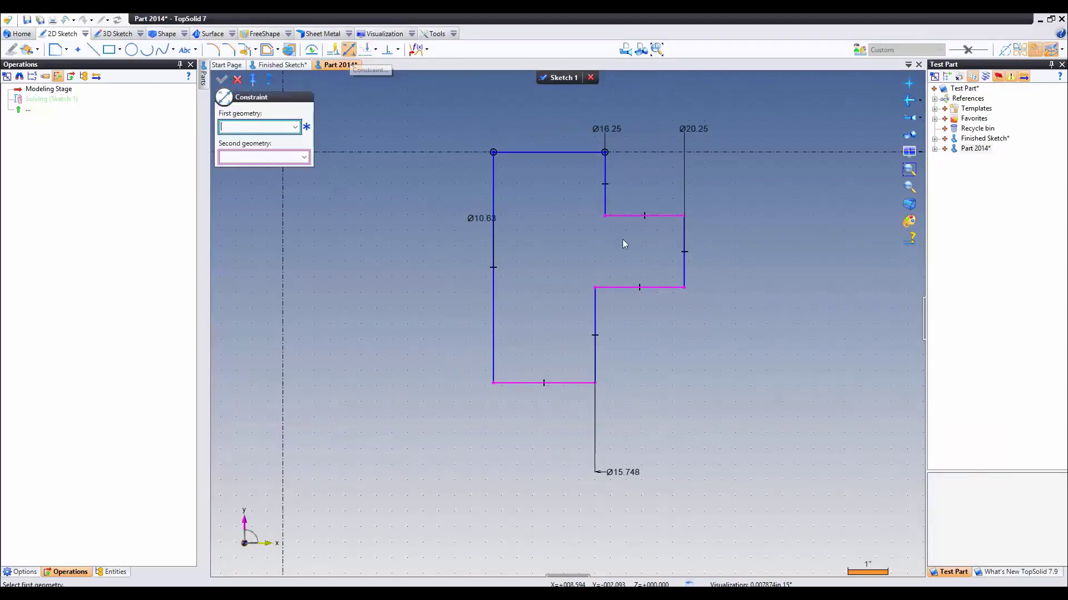
pyautogui.click(492, 251)
pyautogui.click(423, 247)
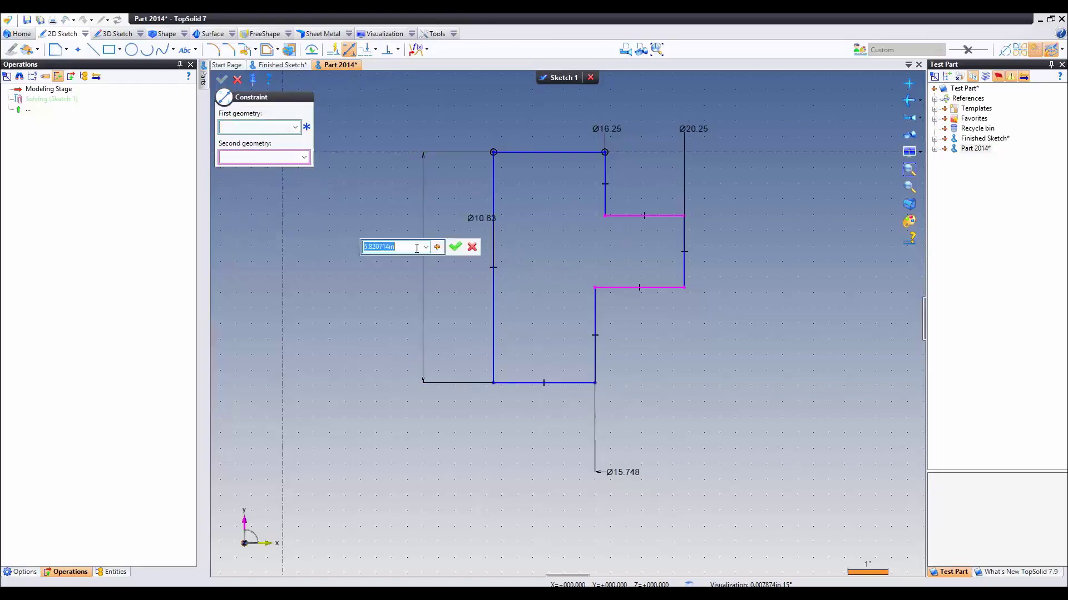
pyautogui.write('3.5')
pyautogui.press('Return')
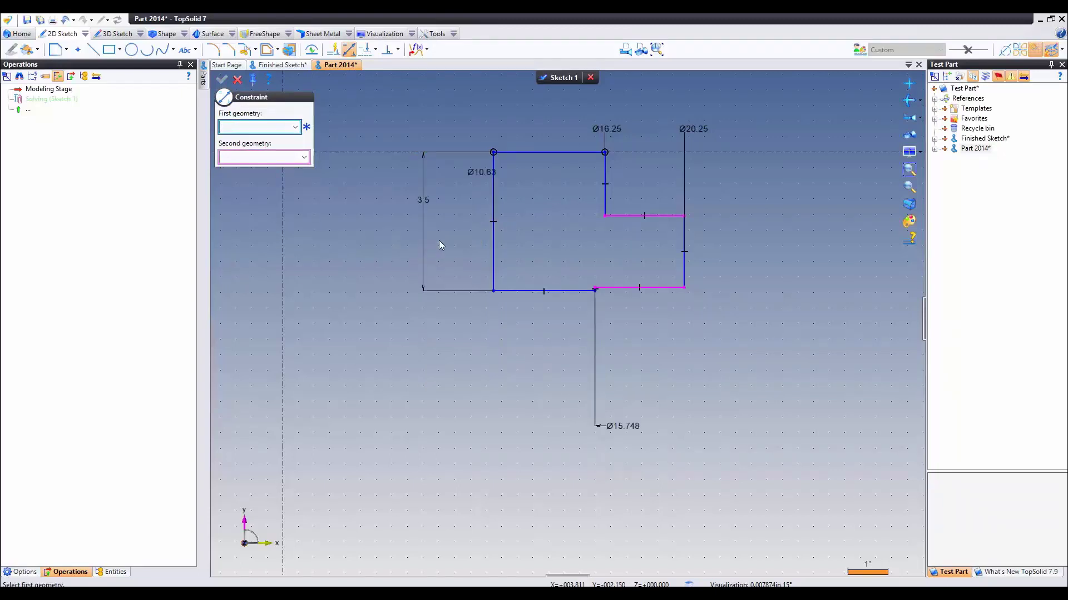
# Dimension the upper step to 0.75
pyautogui.scroll(3, 602, 286)
pyautogui.scroll(-1, 581, 289)
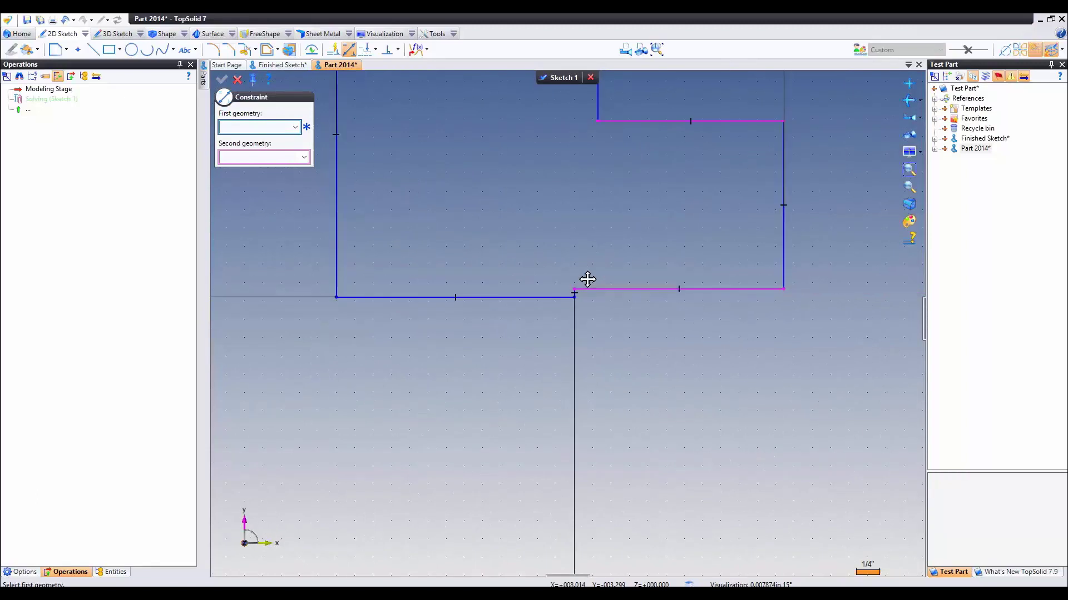
pyautogui.moveTo(587, 279); pyautogui.dragTo(551, 363, button='middle')
pyautogui.click(563, 176)
pyautogui.click(510, 176)
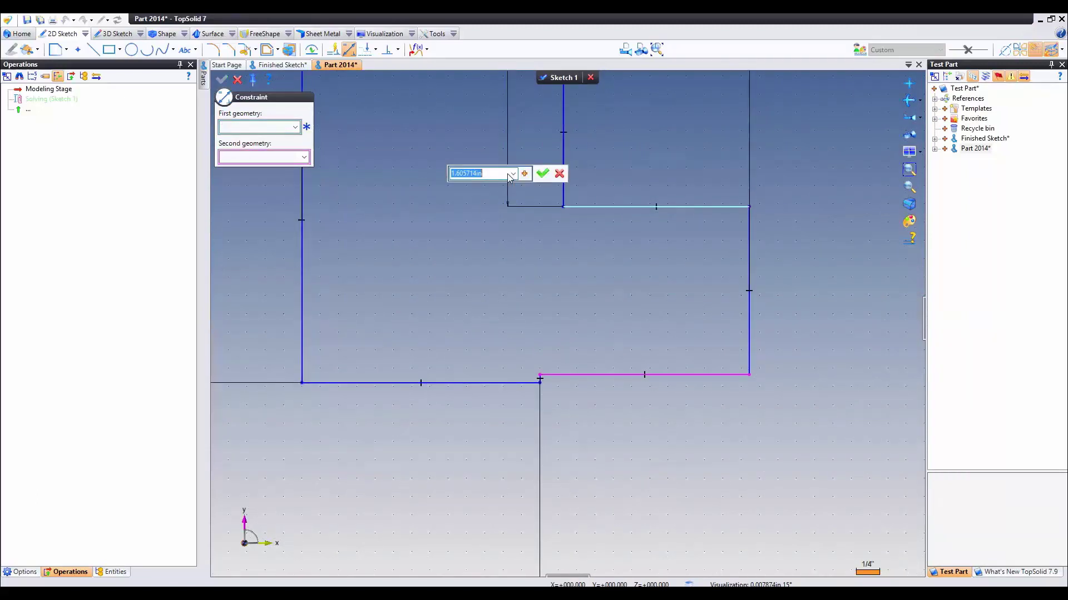
pyautogui.write('0.75')
pyautogui.press('Return')
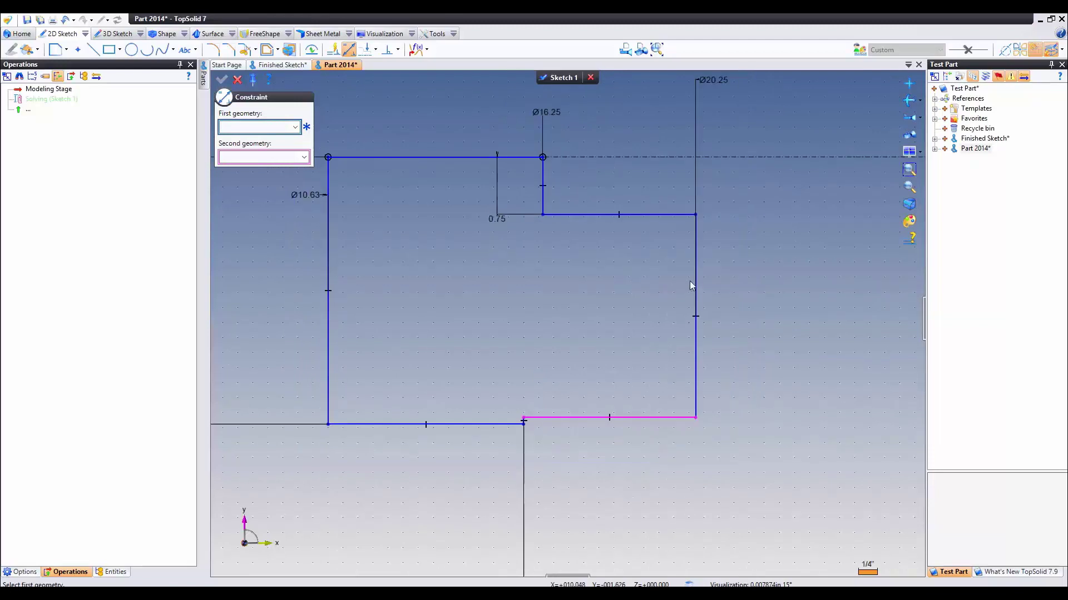
# Give the right step a 0.75 dimension as well and close Constraint
pyautogui.click(696, 280)
pyautogui.click(560, 289)
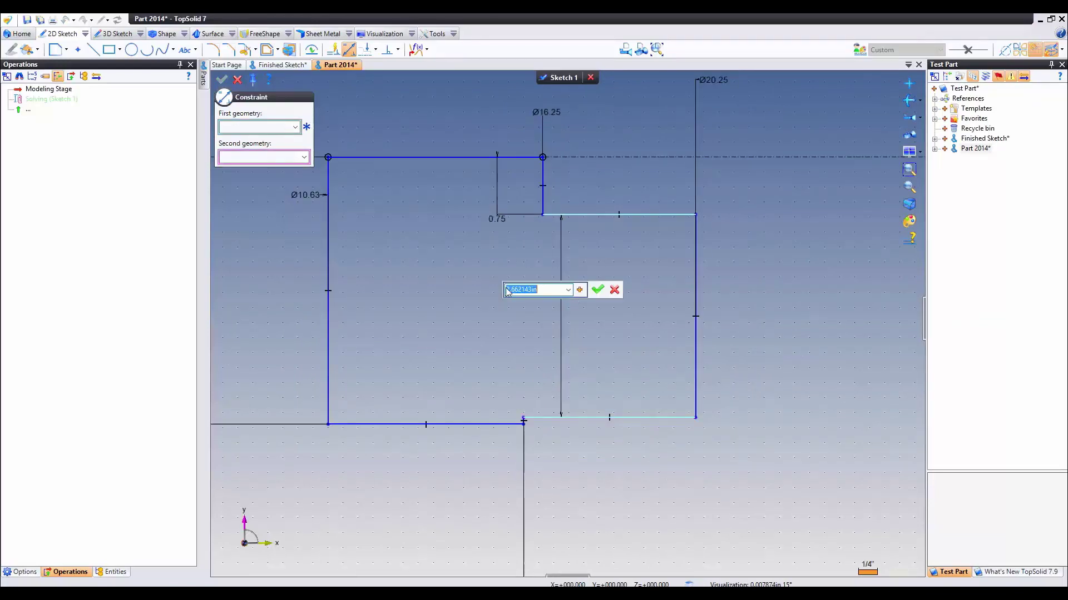
pyautogui.click(498, 220)
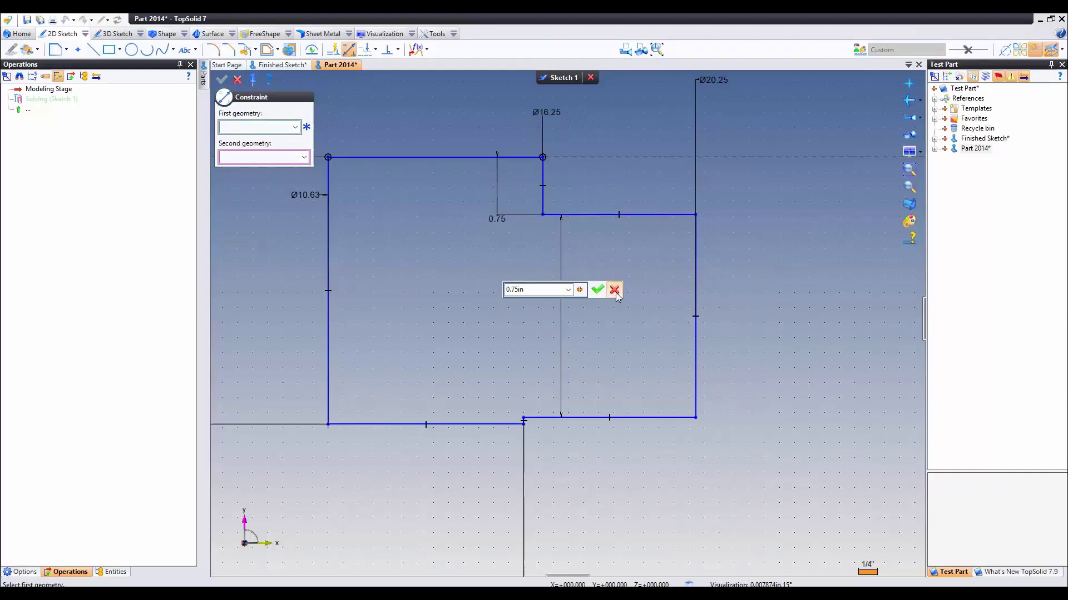
pyautogui.click(597, 290)
pyautogui.scroll(-3, 619, 358)
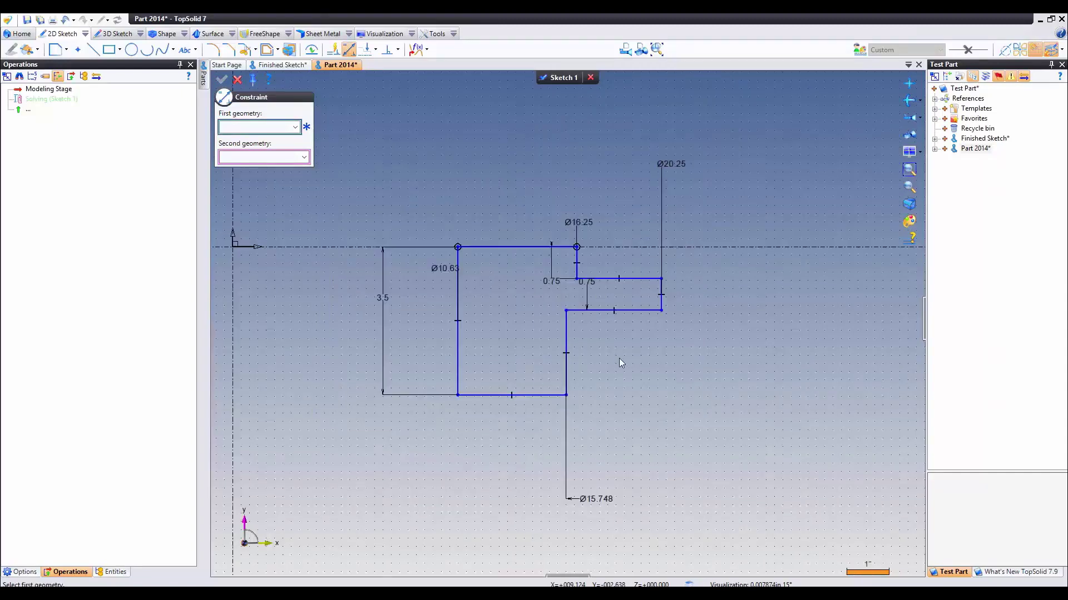
pyautogui.click(237, 79)
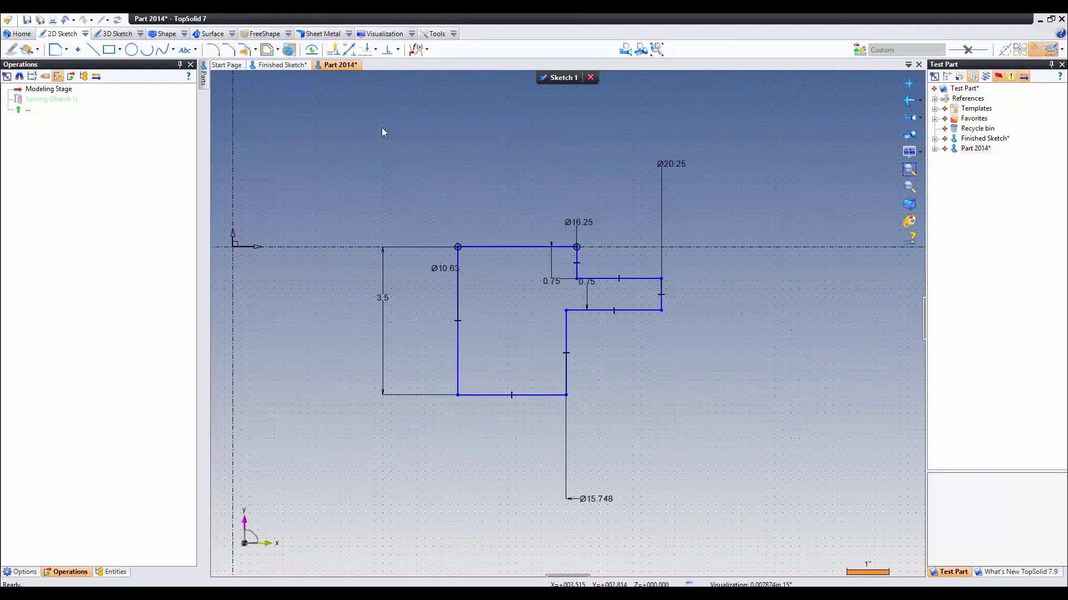
pyautogui.rightClick(382, 129)
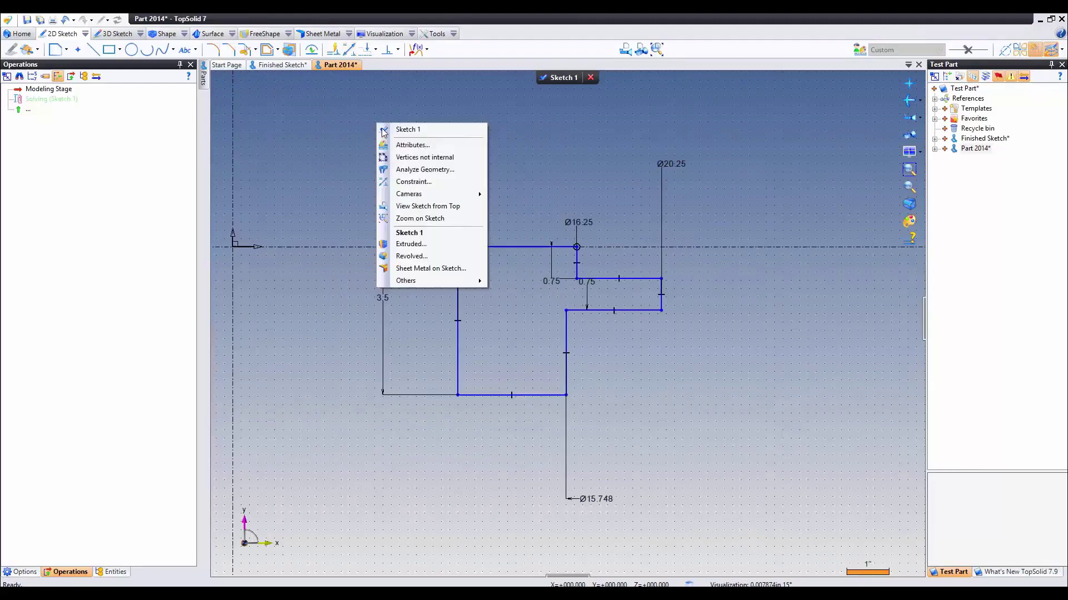
pyautogui.click(412, 257)
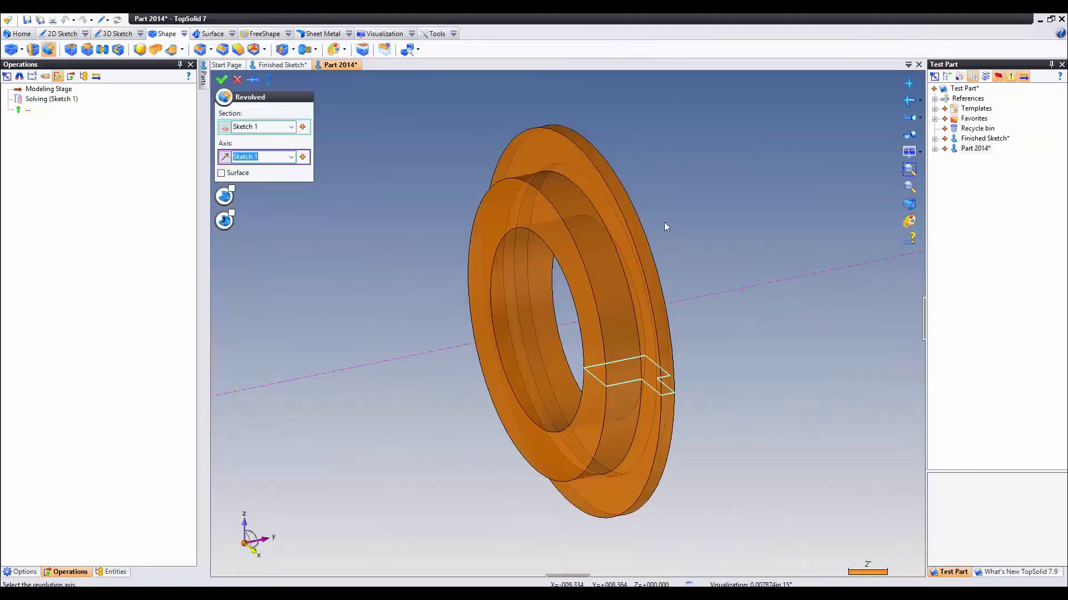
pyautogui.moveTo(651, 209); pyautogui.dragTo(404, 153, button='middle')
pyautogui.click(222, 80)
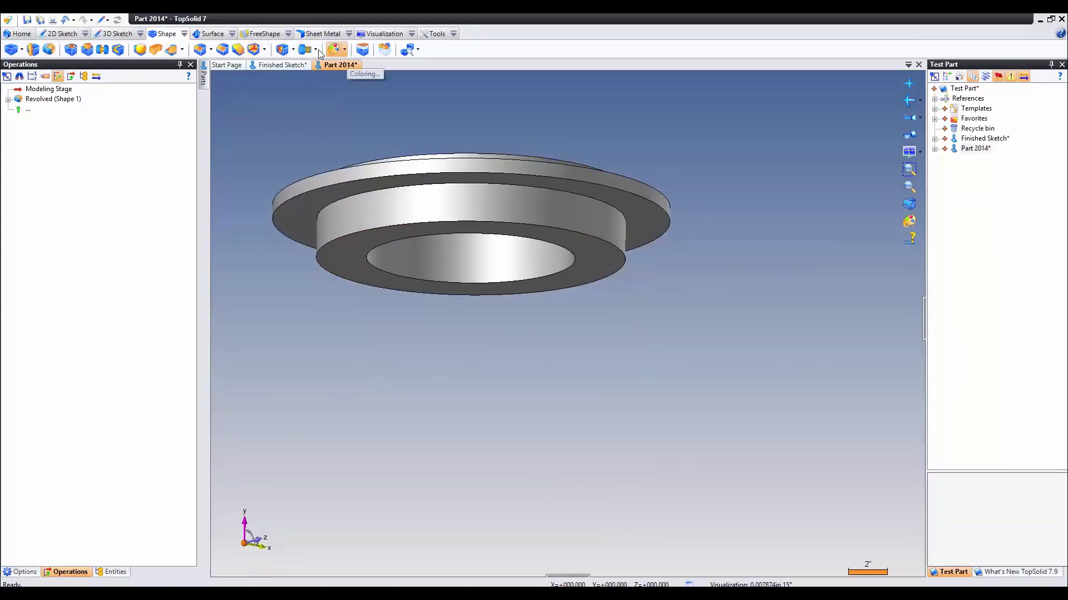
# Drill a 14.25in-diameter, 1.5in-deep hole, Drilling 1, into the hub's bottom face
pyautogui.click(287, 52)
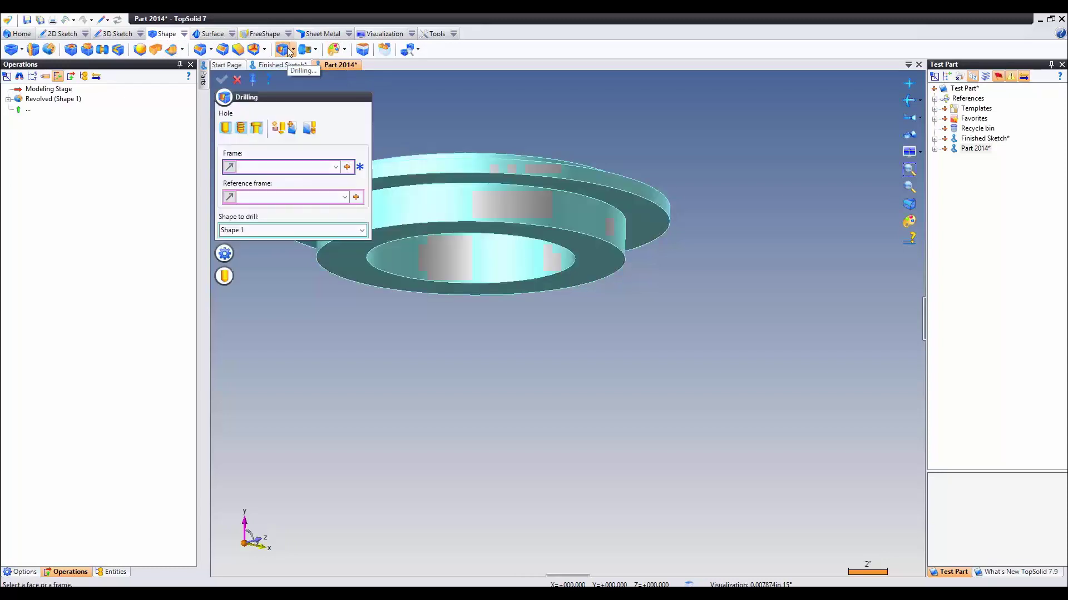
pyautogui.click(356, 257)
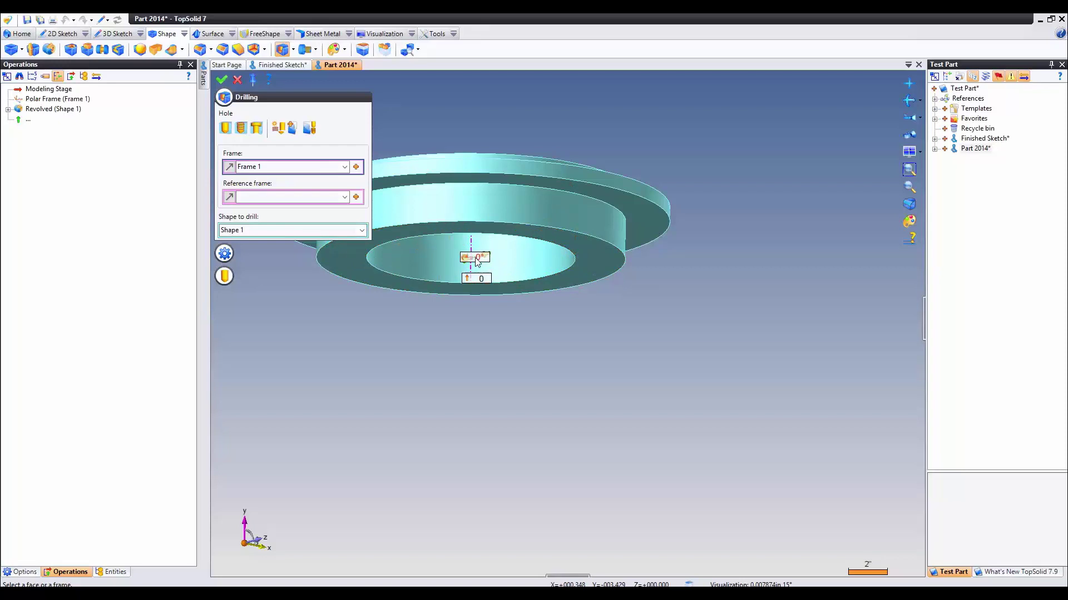
pyautogui.click(224, 276)
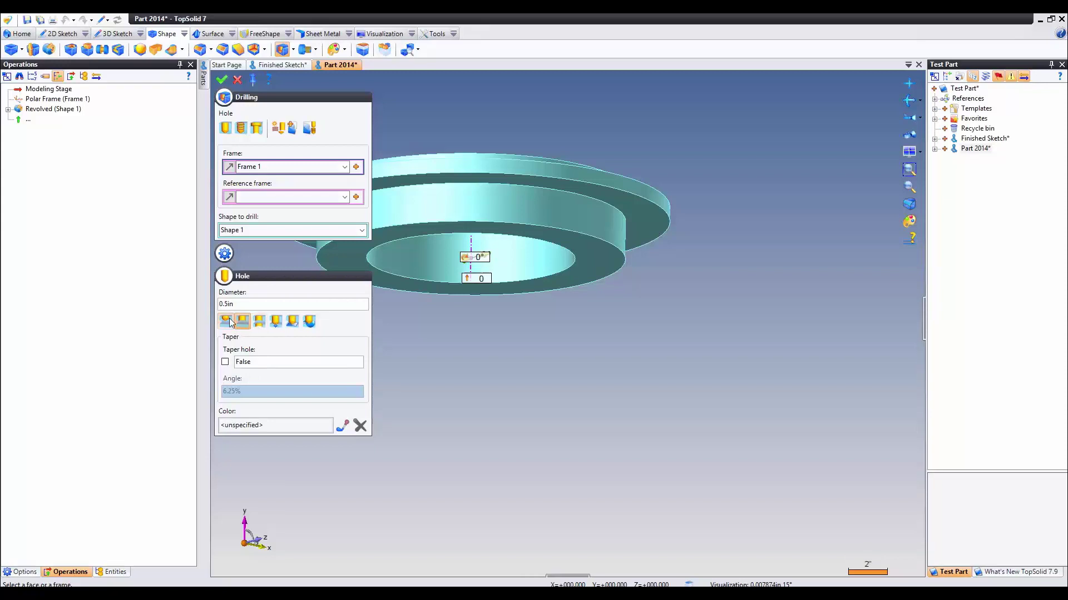
pyautogui.click(243, 306)
pyautogui.write('14.25')
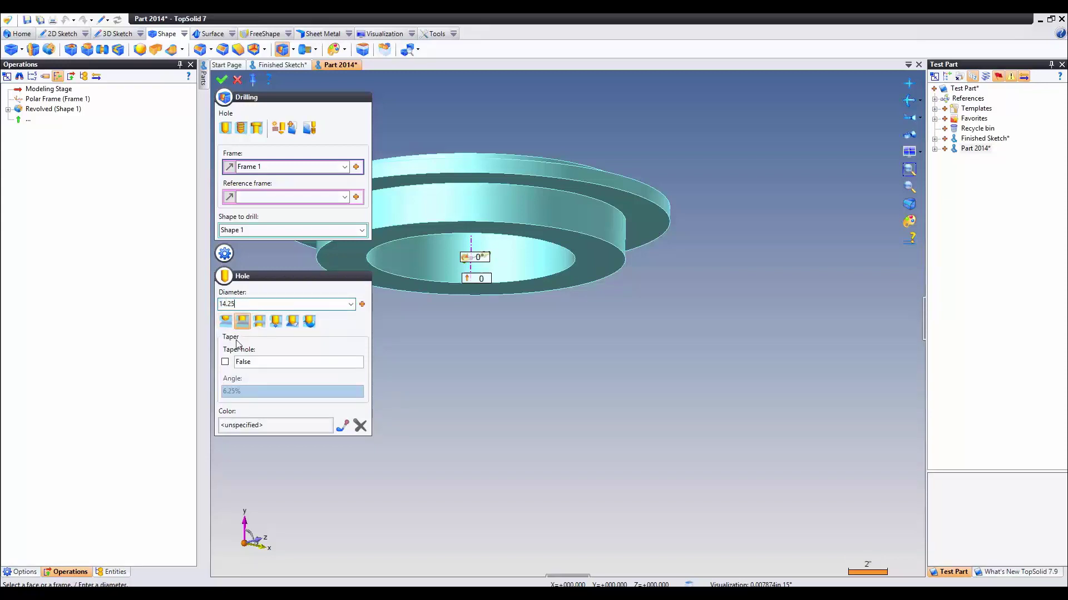
pyautogui.click(226, 322)
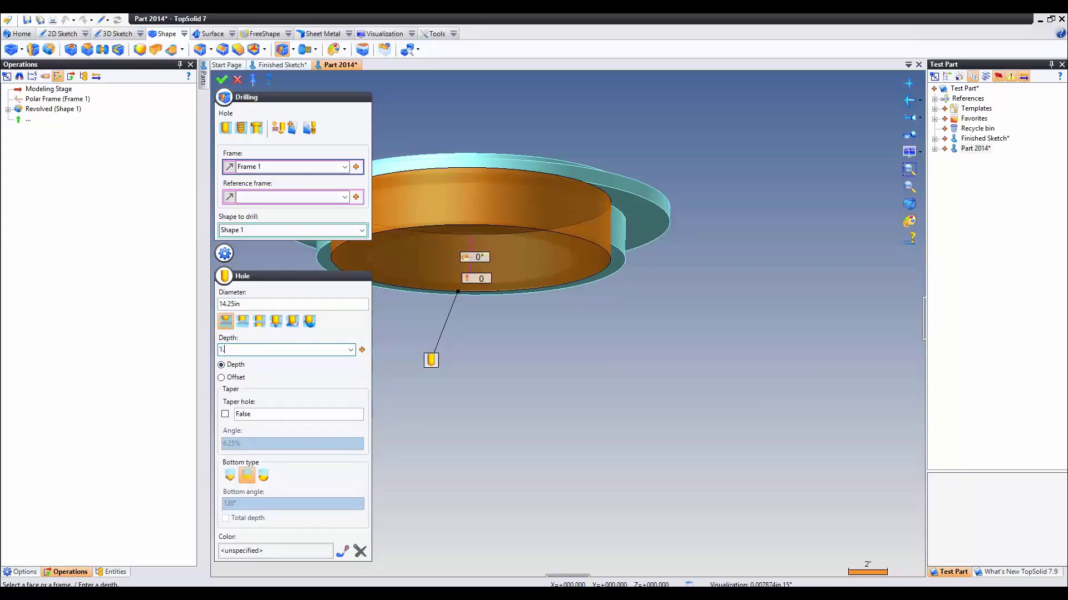
pyautogui.write('1.5')
pyautogui.press('Tab')
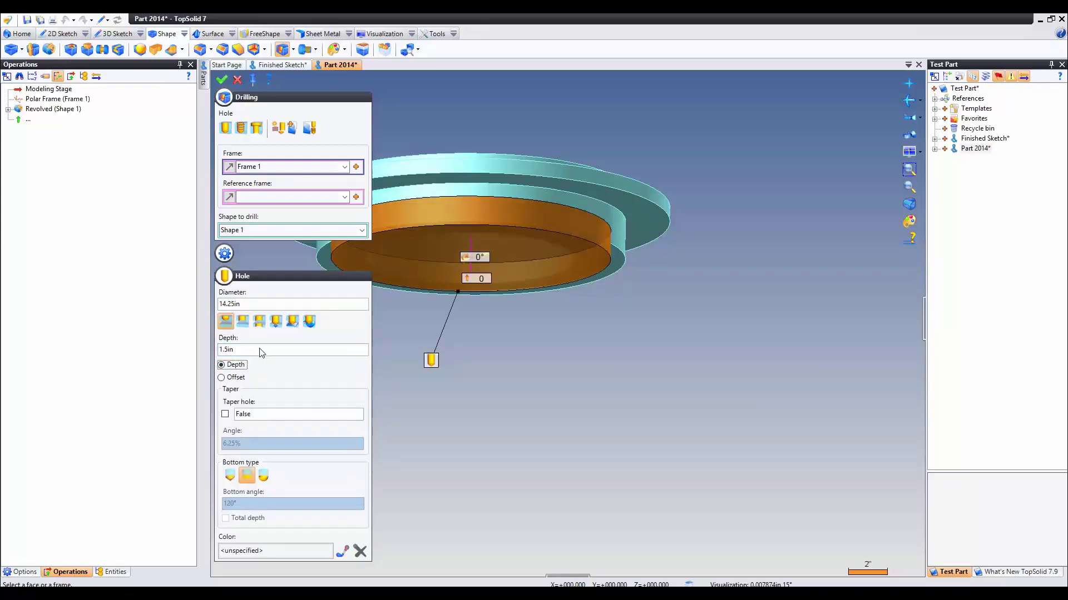
pyautogui.click(223, 80)
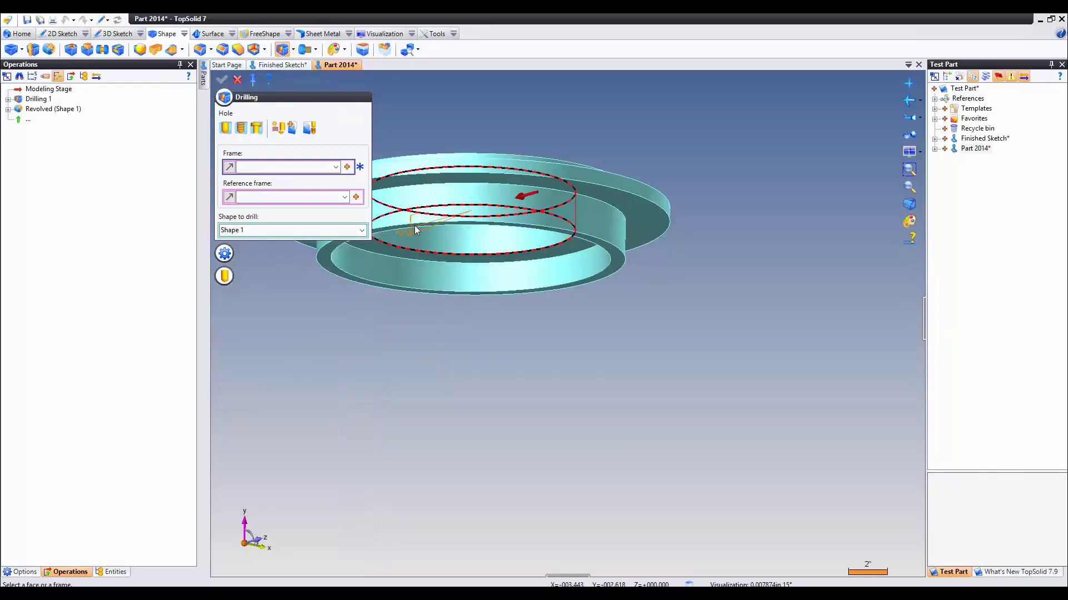
# Create Drilling 2 on the ring edge, 12.5in in diameter and 3in deep
pyautogui.click(328, 262)
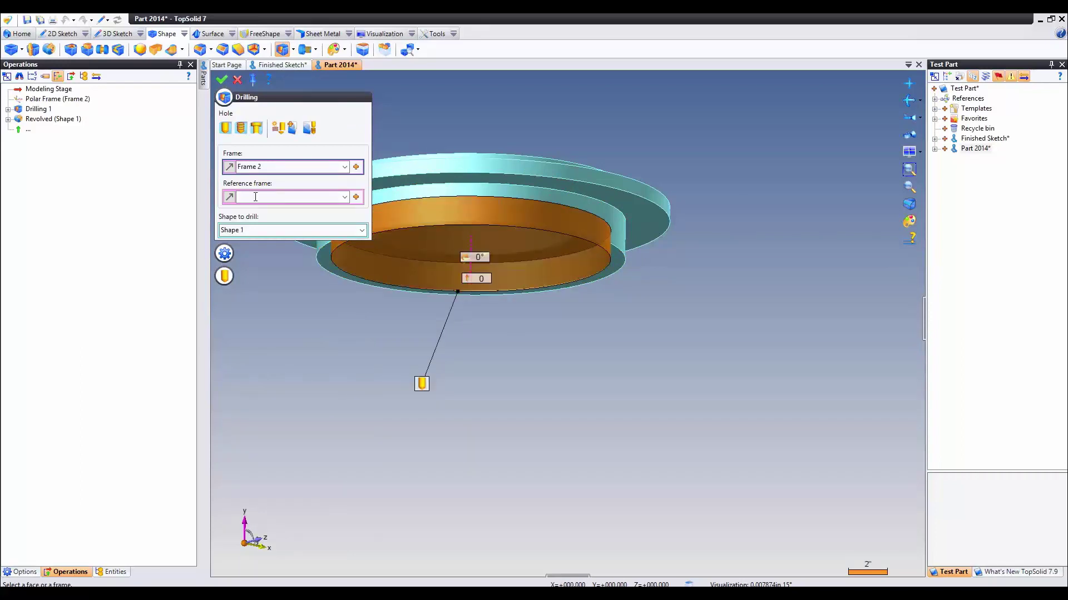
pyautogui.moveTo(224, 278)
pyautogui.click(258, 305)
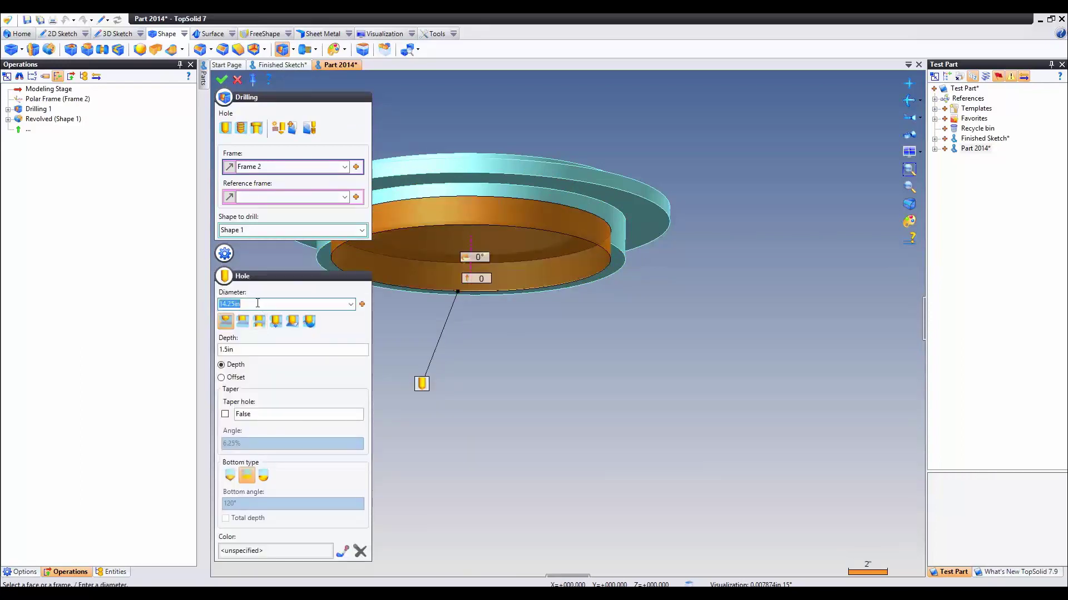
pyautogui.write('12.5')
pyautogui.click(251, 350)
pyautogui.write('3')
pyautogui.press('Tab')
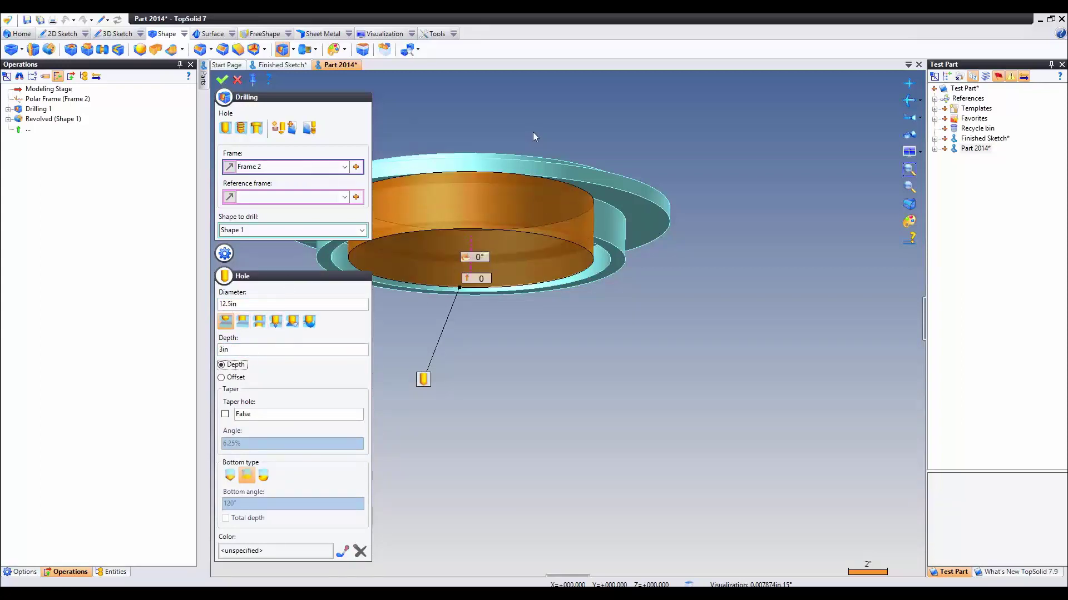
pyautogui.press('Return')
pyautogui.moveTo(534, 128); pyautogui.dragTo(556, 150, button='middle')
# Close the drilling tool and start a Groove or Shoulder with the Centered Rectangle profile
pyautogui.click(238, 79)
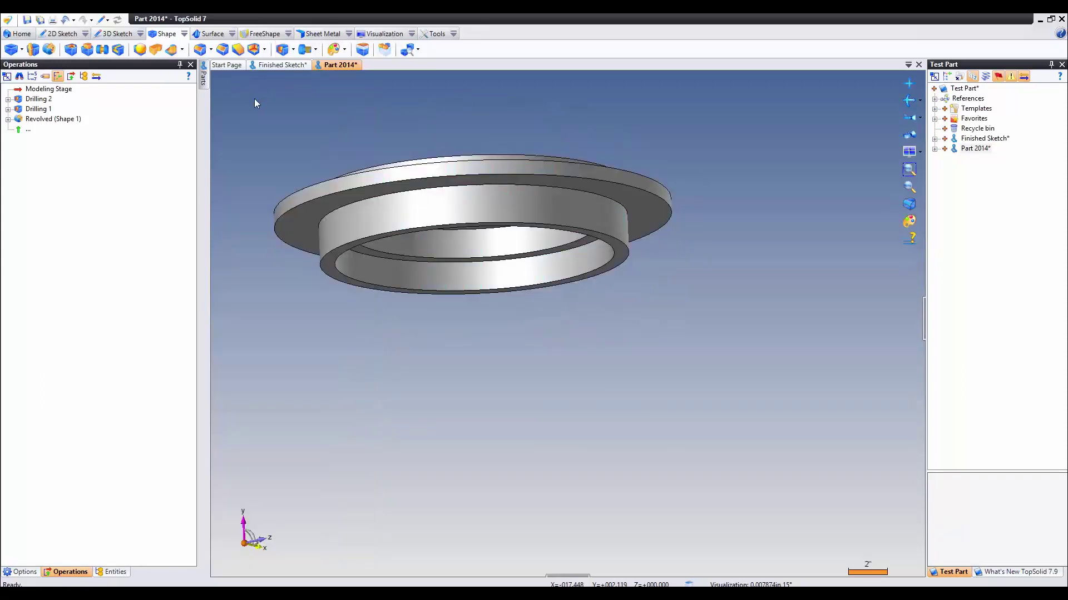
pyautogui.click(102, 51)
pyautogui.click(305, 168)
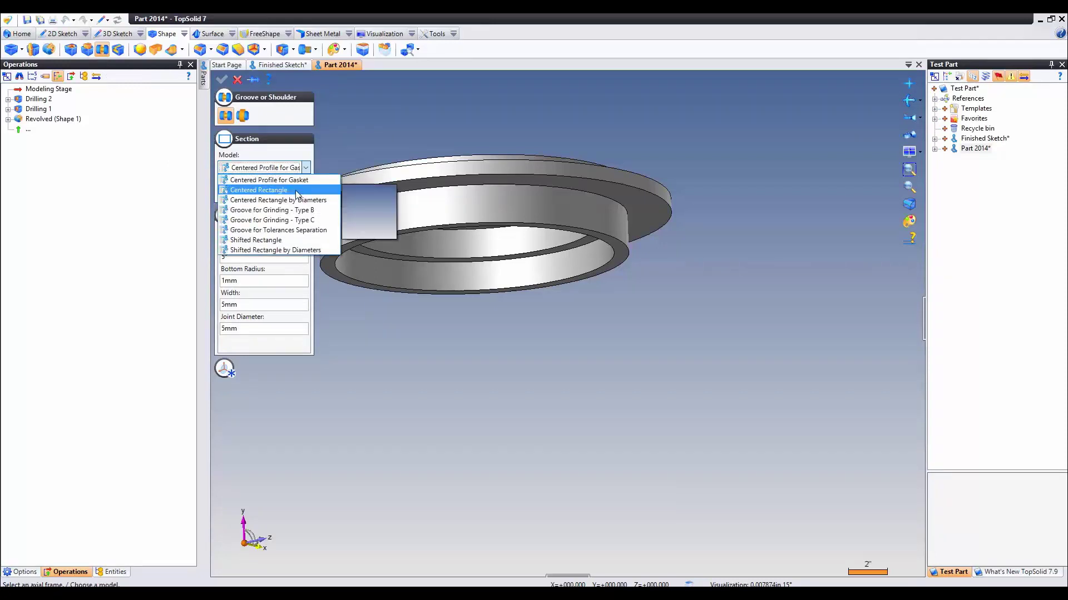
pyautogui.click(297, 192)
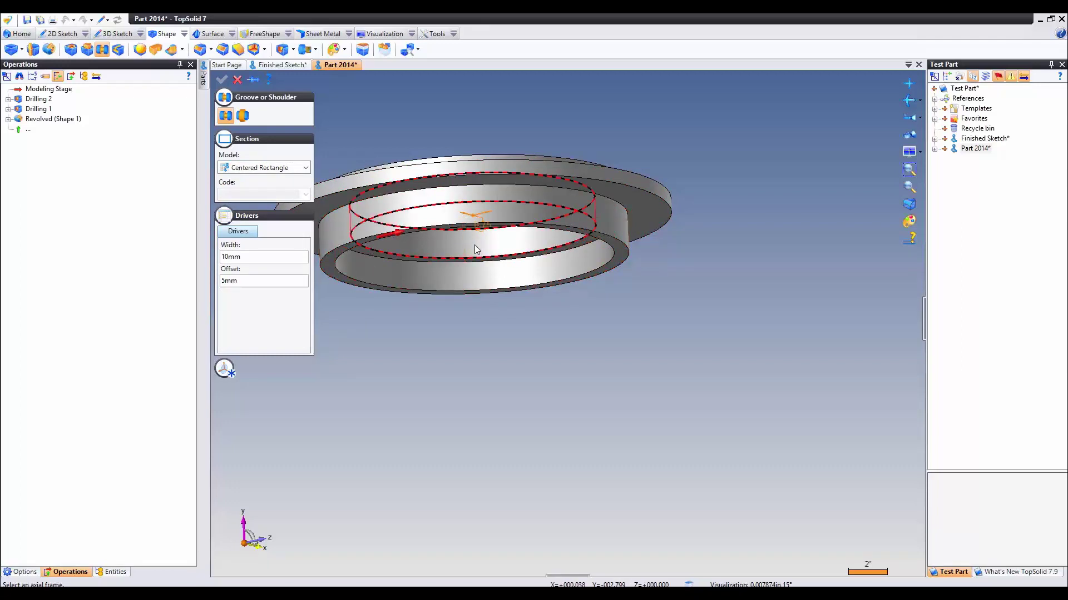
# Cut Groove or Shoulder 1 at 0.9 along the hub axis, 0.35in wide, 0.22in offset
pyautogui.press('Home')
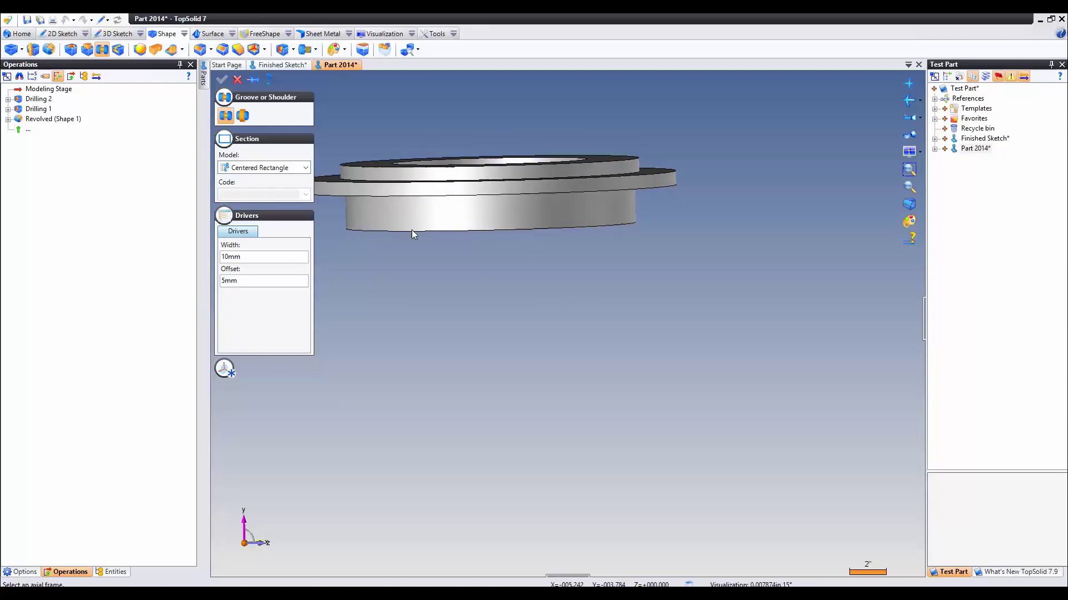
pyautogui.click(369, 215)
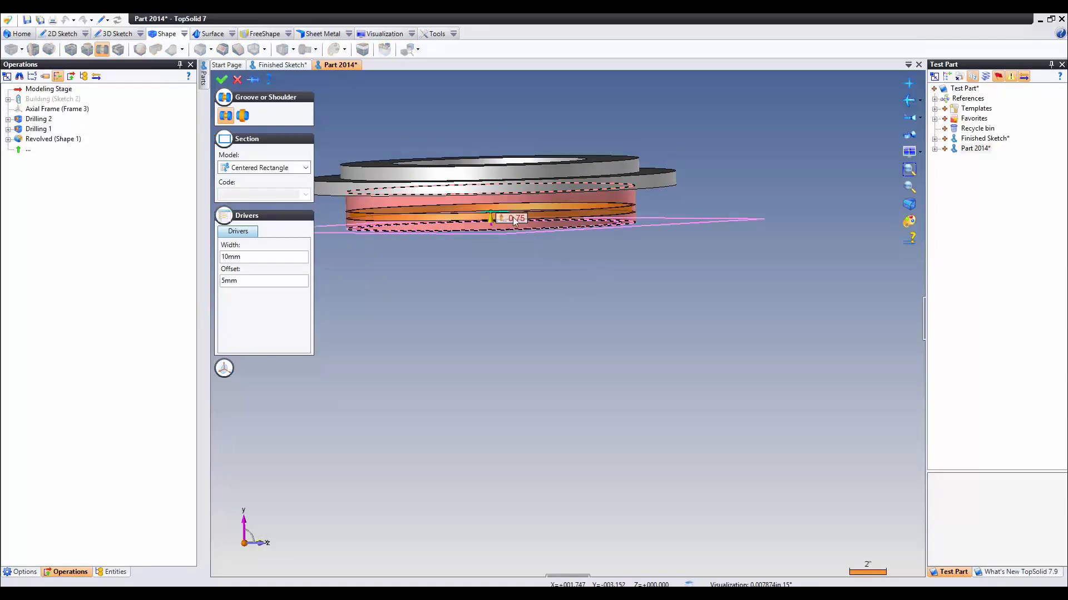
pyautogui.write('0.9')
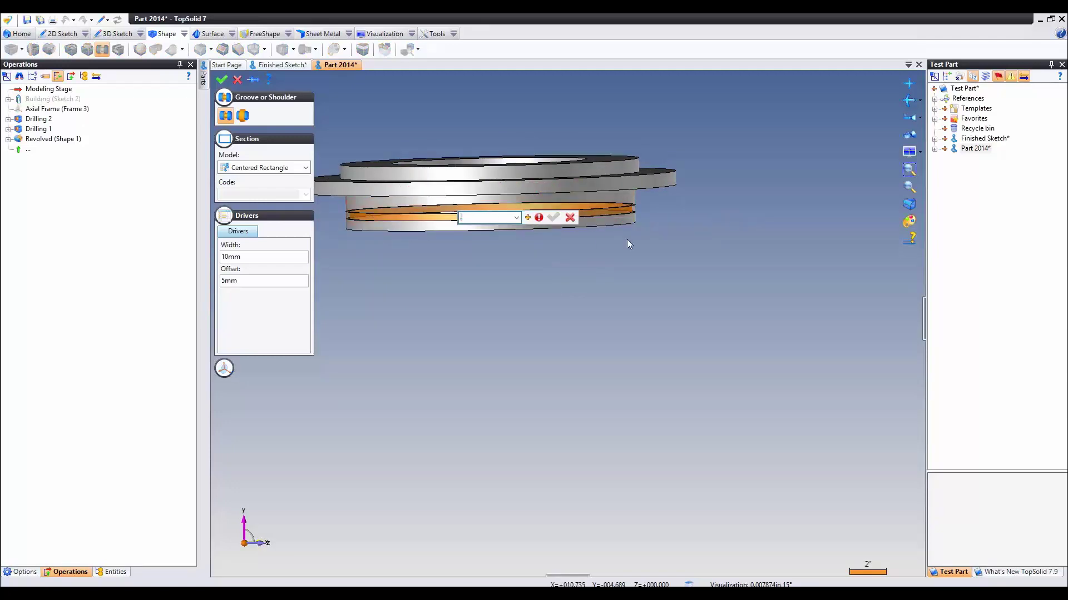
pyautogui.press('Return')
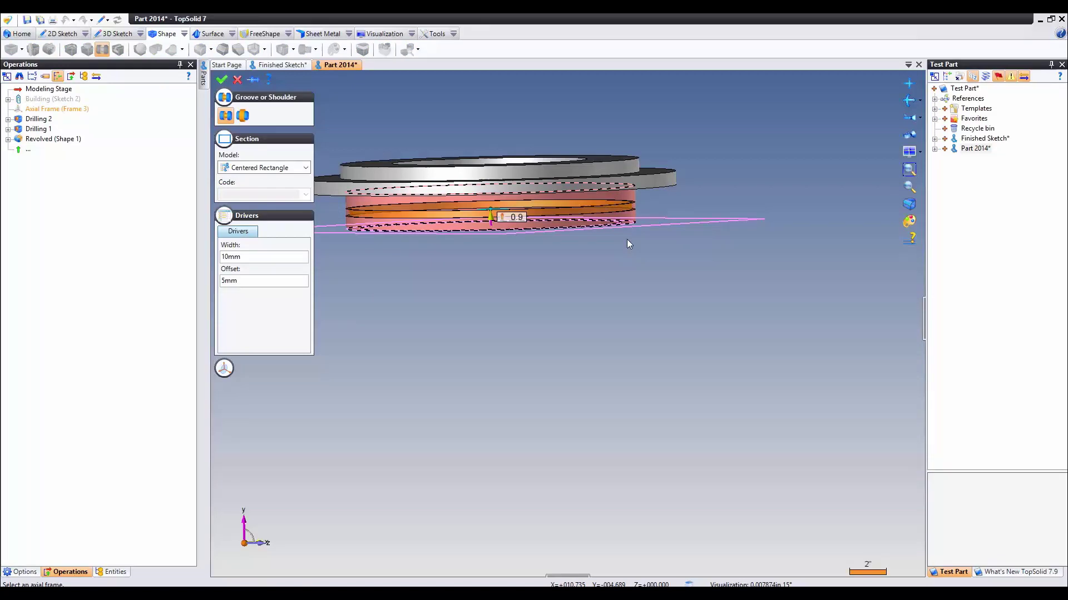
pyautogui.click(262, 257)
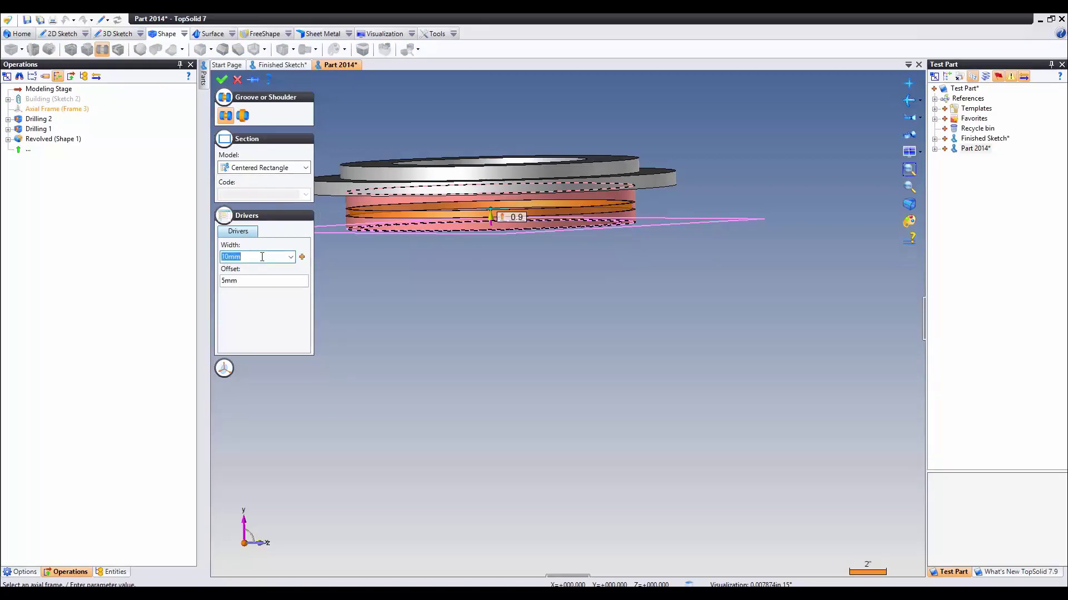
pyautogui.write('.35in')
pyautogui.click(257, 279)
pyautogui.write('.22in')
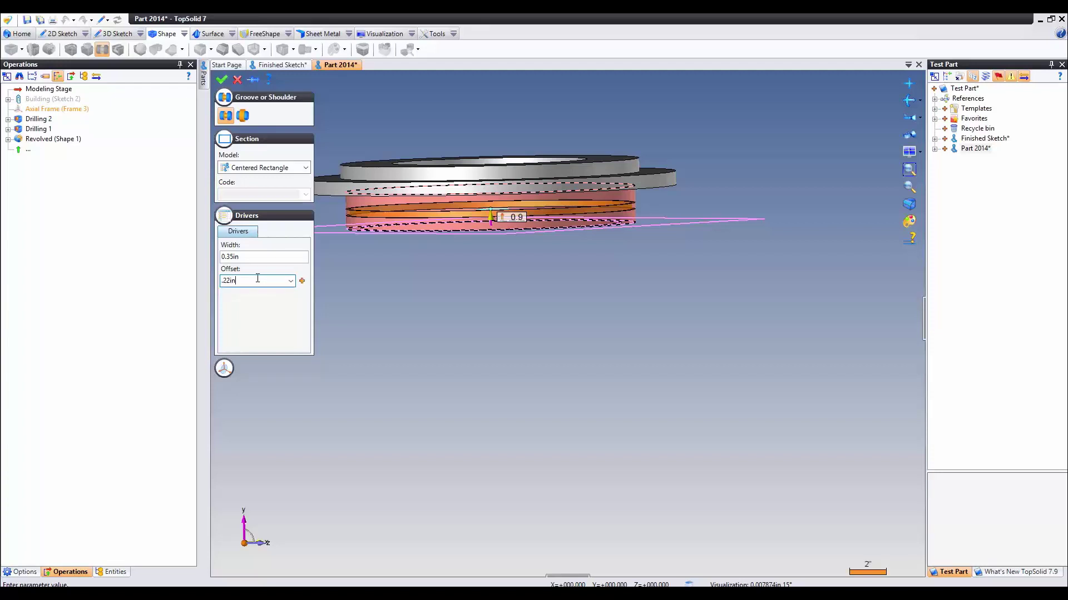
pyautogui.press('Return')
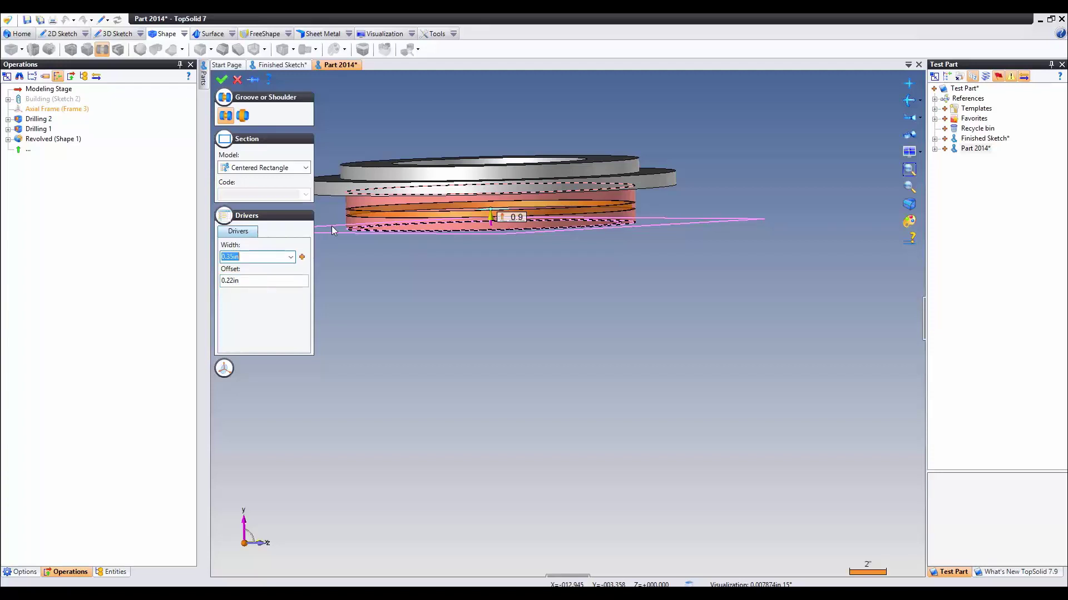
pyautogui.click(221, 80)
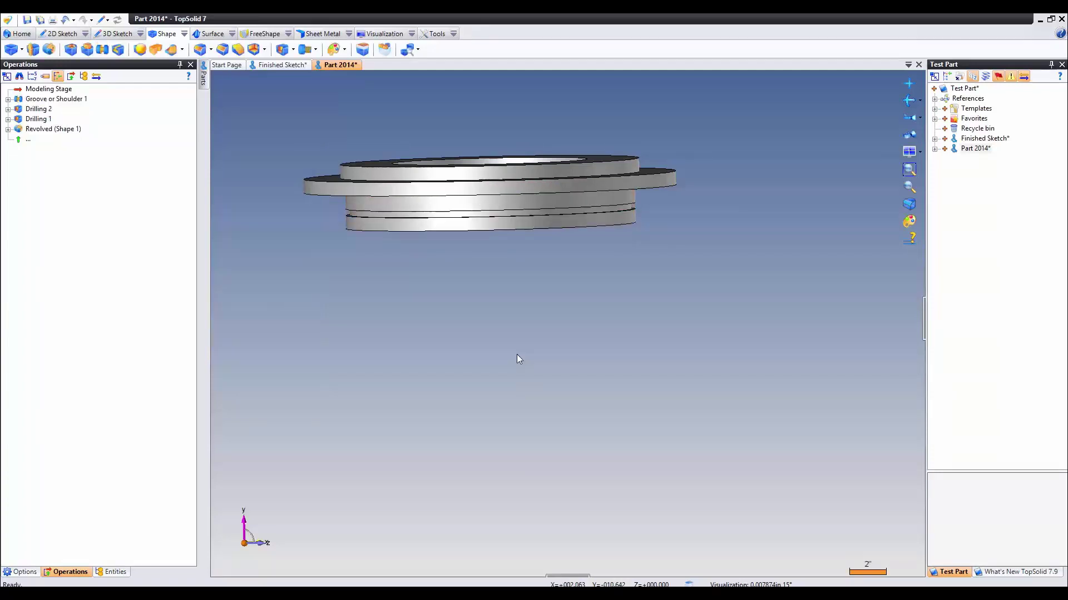